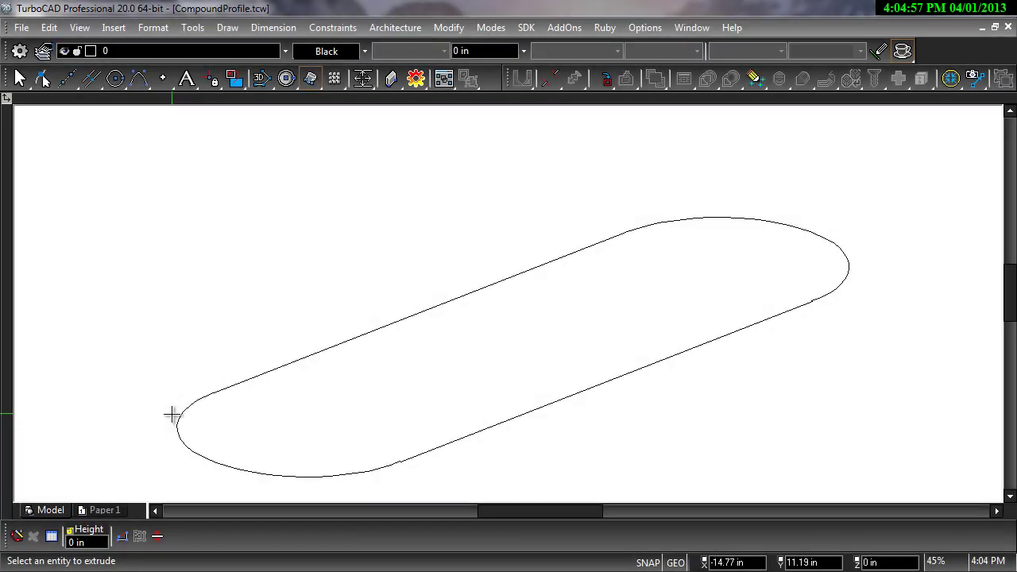
Extrude the rounded-slot outline with Use Compound Profile on, clicking to set the slab height
left_click(178, 415)
key("Escape")
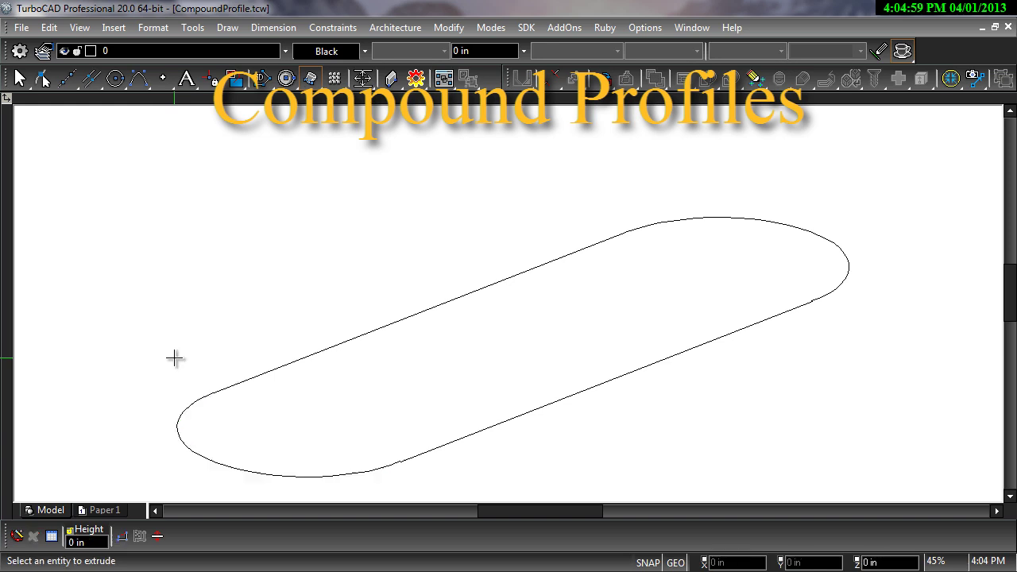
left_click(323, 353)
key("Escape")
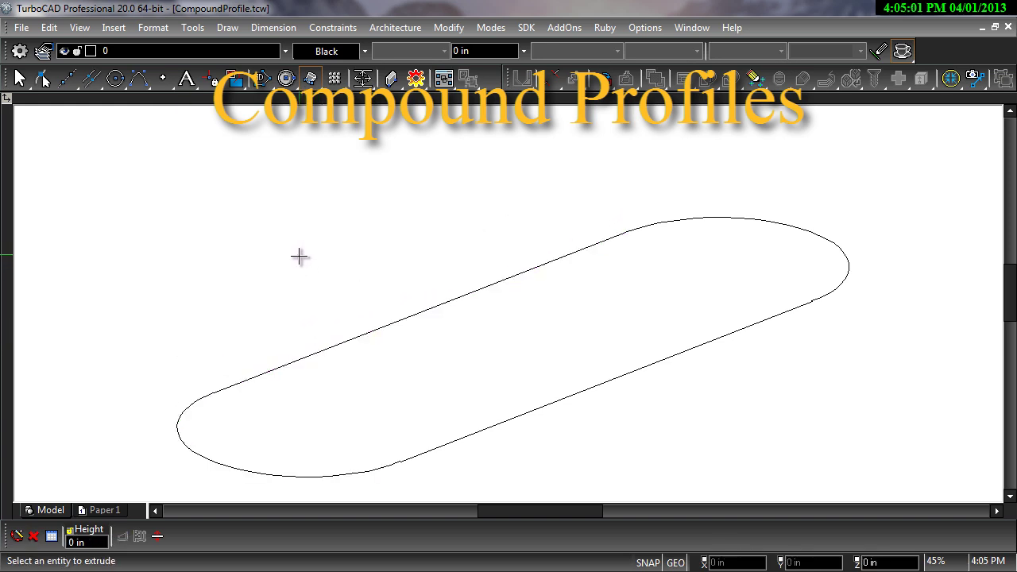
right_click(387, 231)
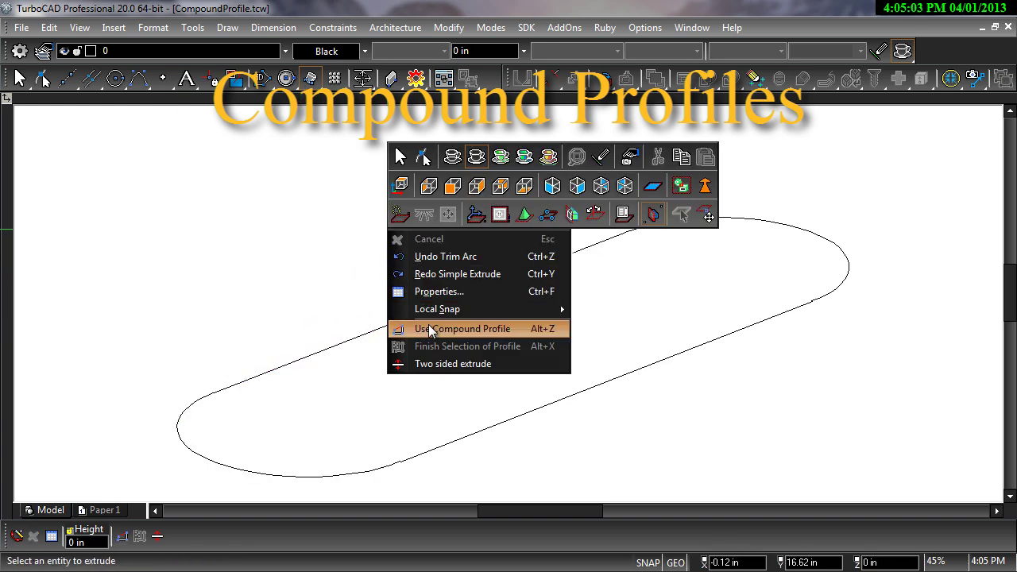
left_click(406, 327)
left_click(406, 324)
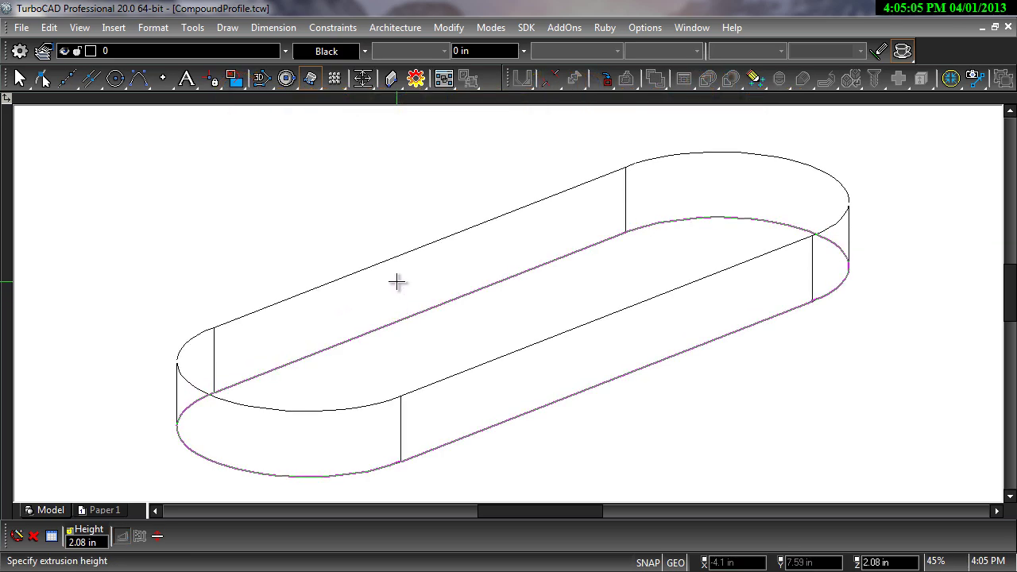
left_click(396, 282)
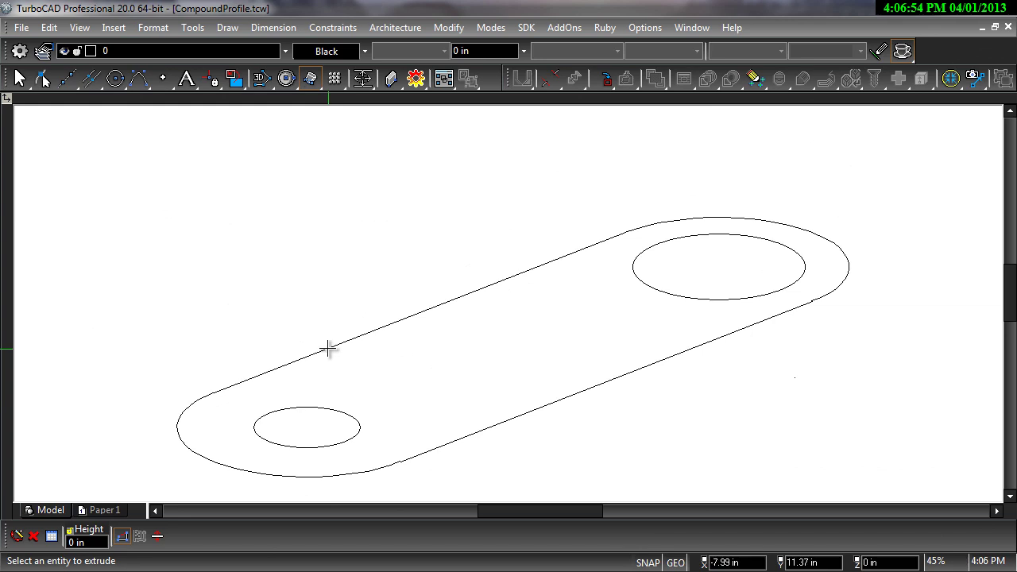
Extrude the plate outline together with the large circle into a plate with two holes
left_click(326, 348)
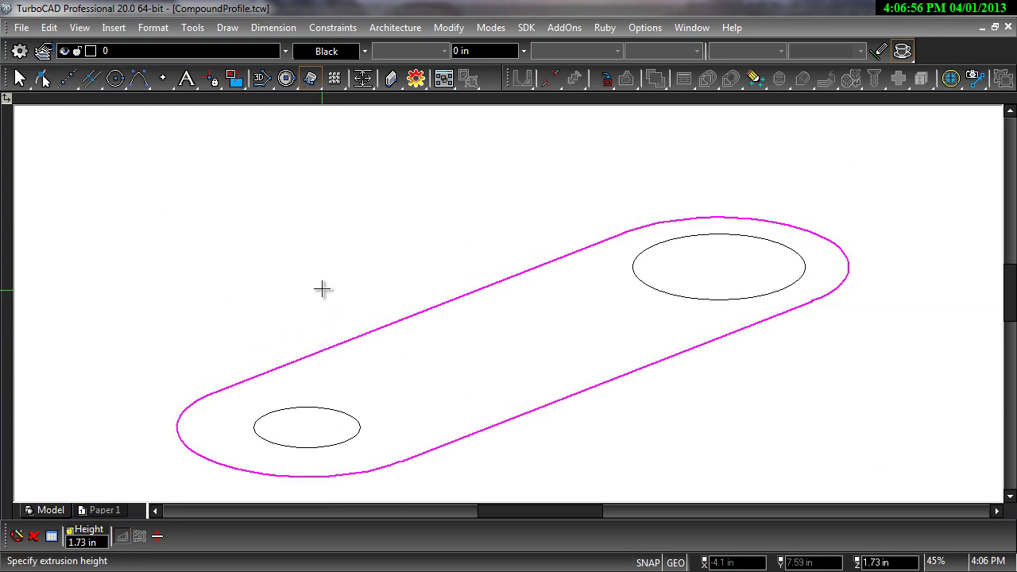
key("Escape")
left_click(316, 352)
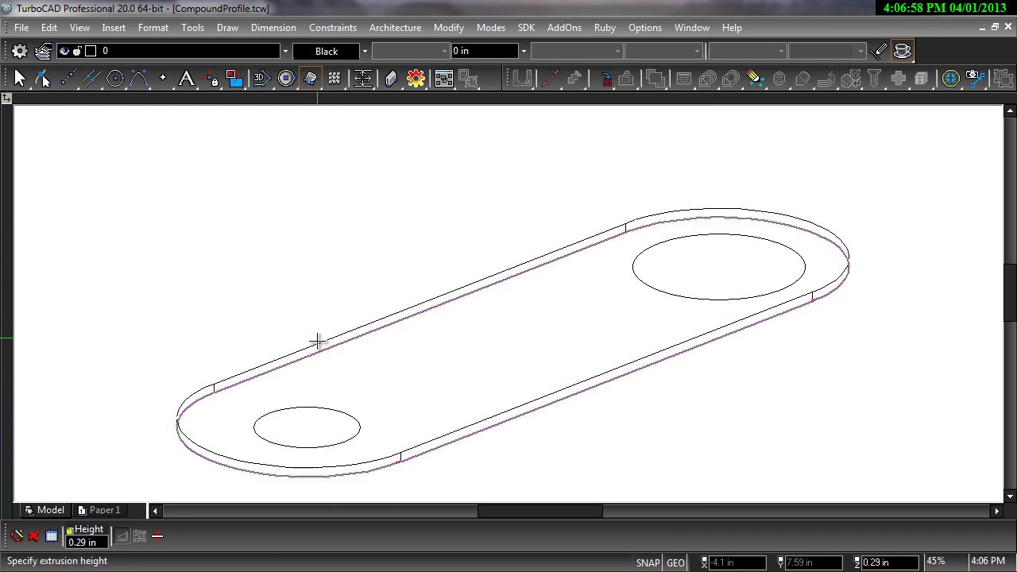
key("Escape")
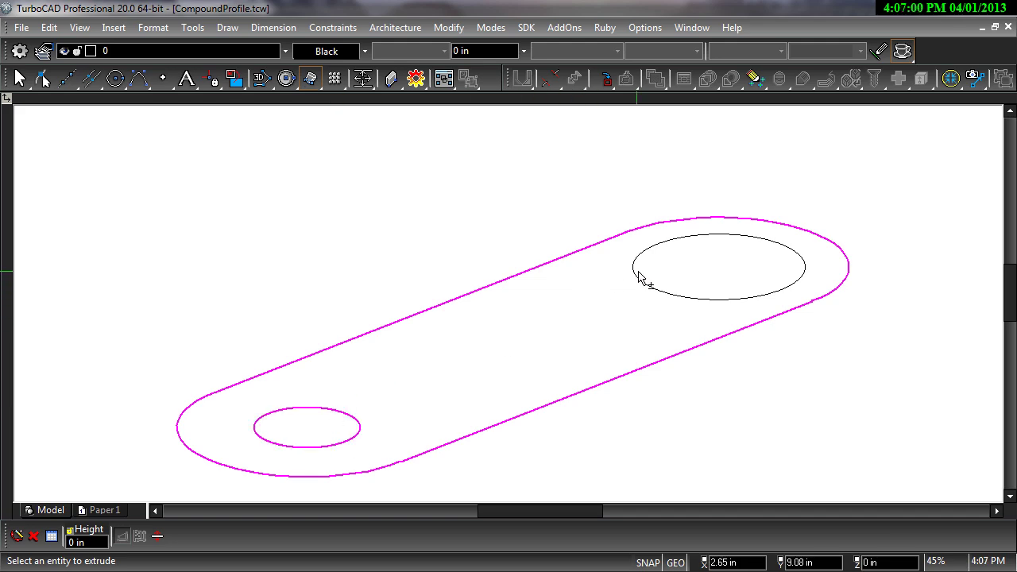
left_click(638, 278)
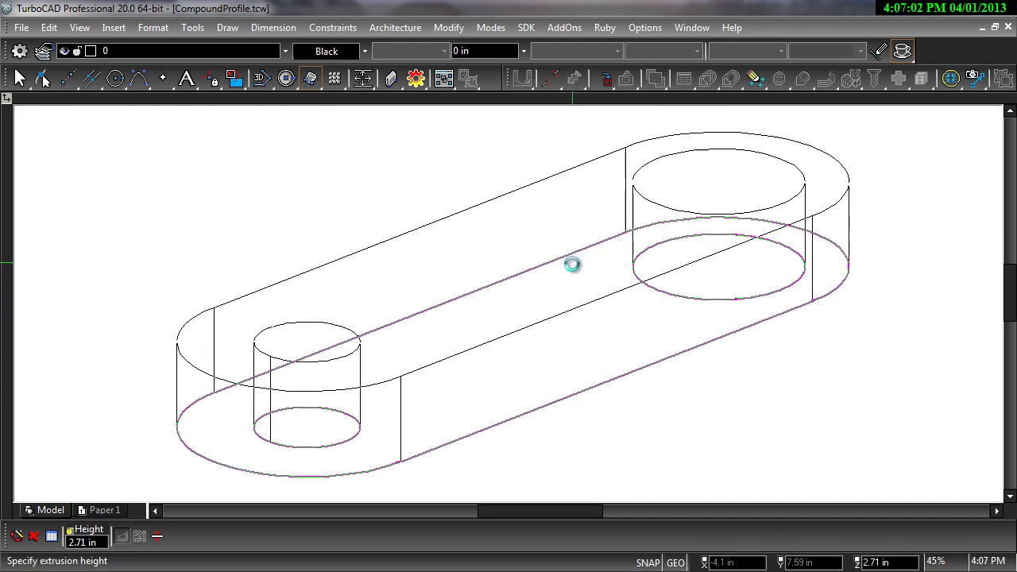
left_click(568, 286)
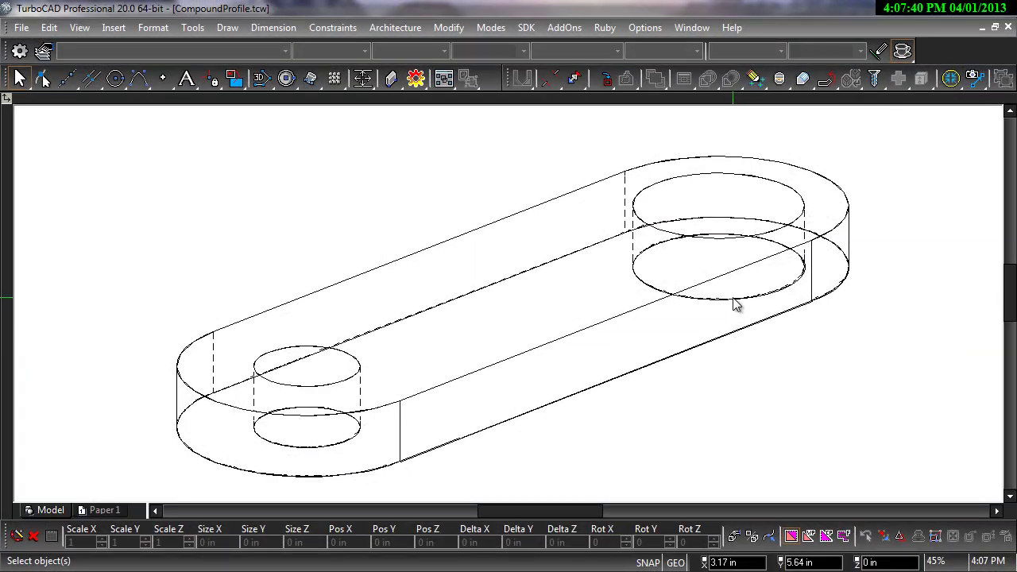
Shrink the right-hand hole circle and move it toward the plate's right end
left_click(738, 302)
left_click(768, 305)
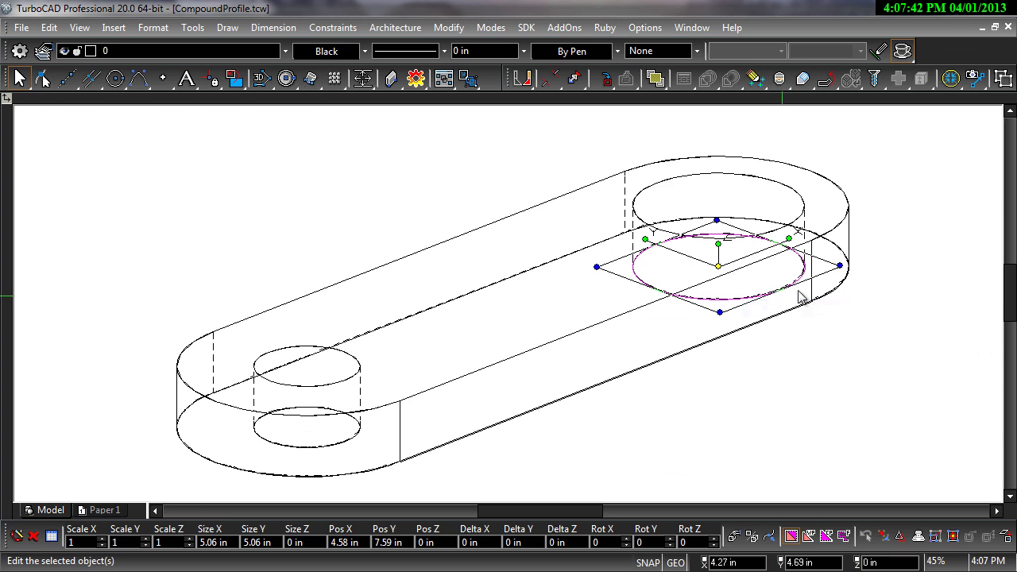
left_click_drag(841, 268, 755, 270)
left_click_drag(690, 278, 844, 284)
left_click(575, 419)
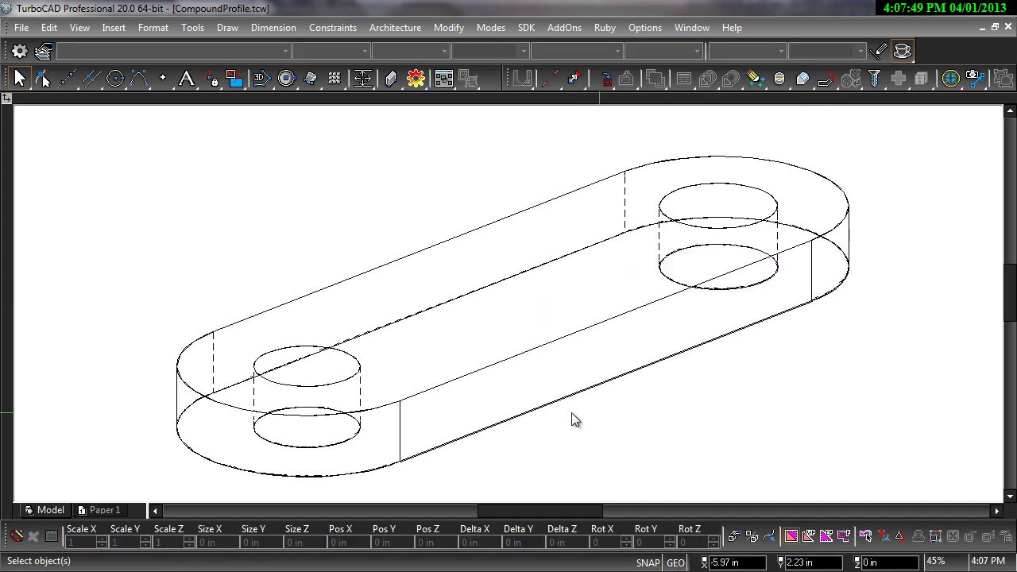
Stretch the left hole into a long oval slot and place it near the plate's middle
left_click(326, 454)
left_click(361, 458)
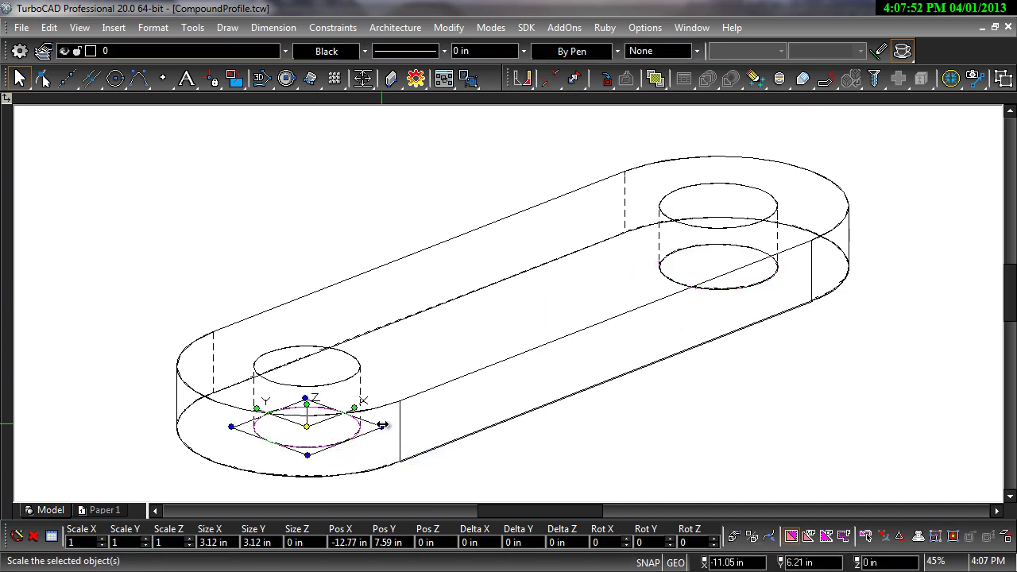
left_click_drag(382, 426, 460, 380)
left_click(345, 401)
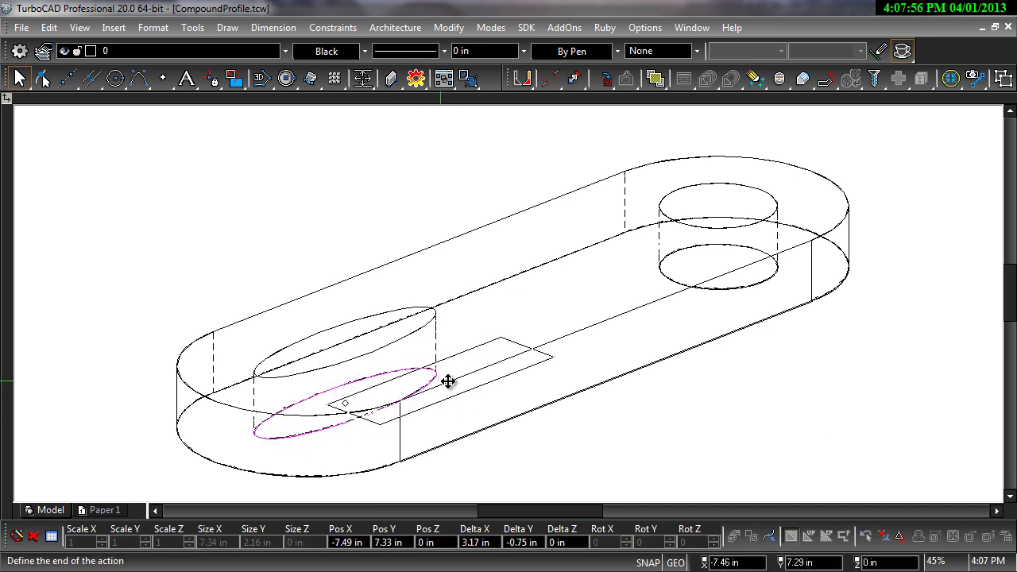
left_click(542, 408)
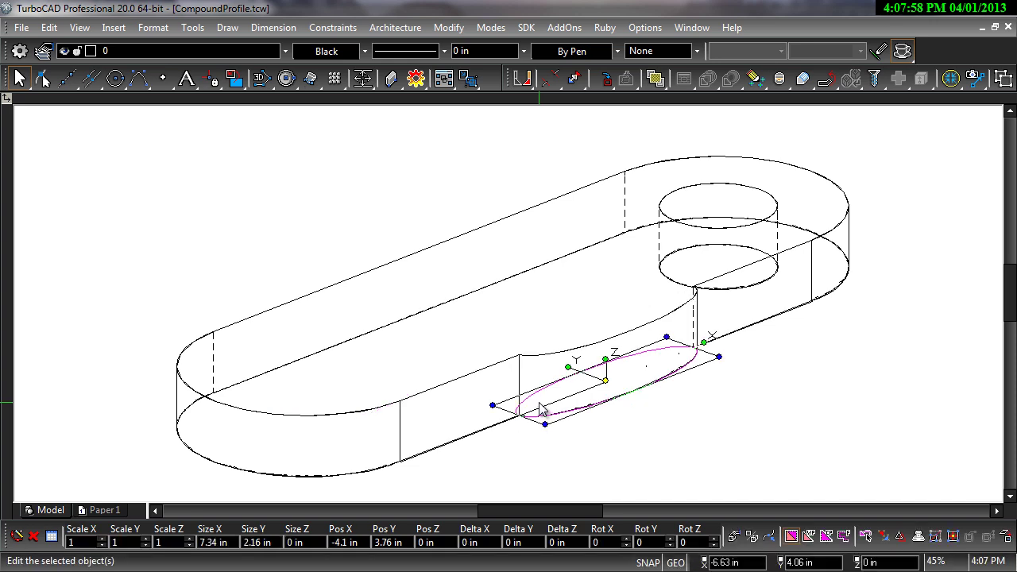
left_click(606, 380)
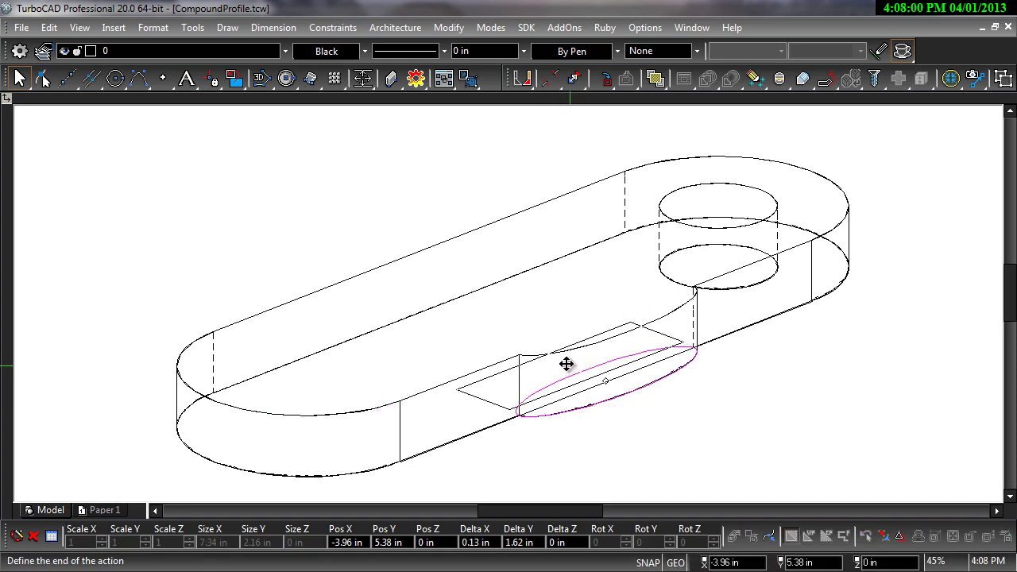
left_click(532, 336)
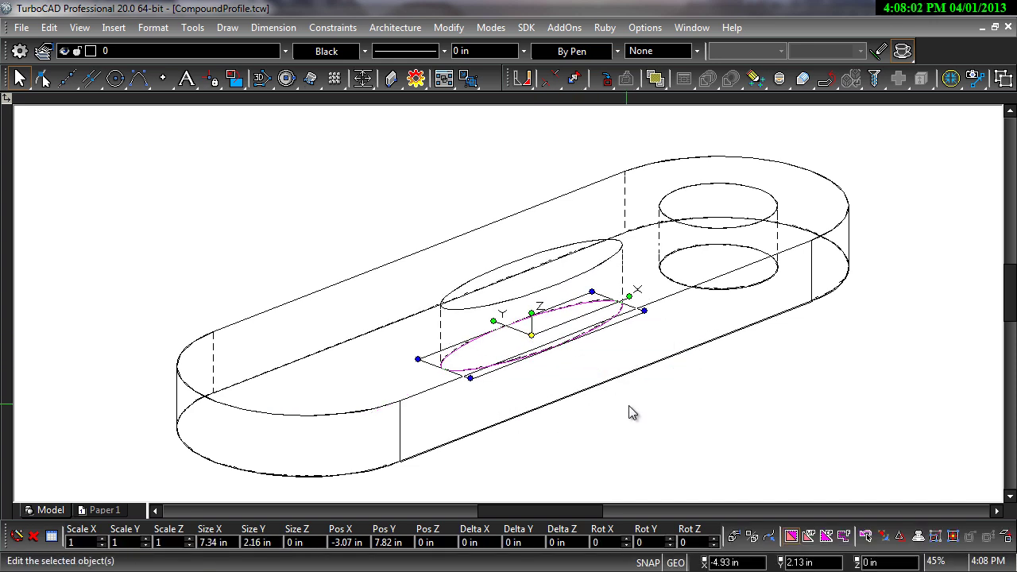
key("Escape")
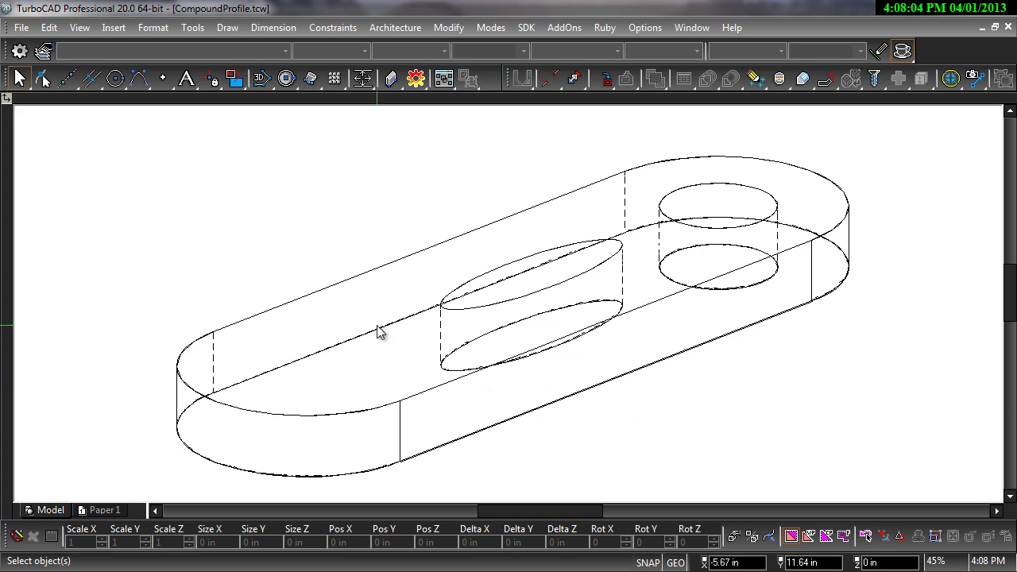
middle_click_drag(381, 335, 445, 318)
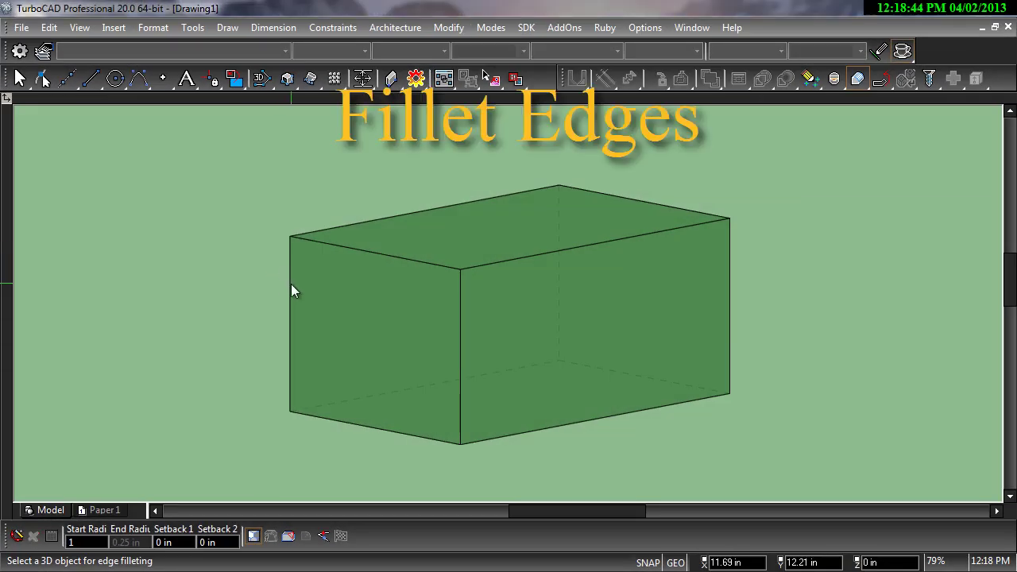
Fillet the box's left vertical, top front and front vertical edges with large fillets
left_click(289, 287)
left_click(289, 304)
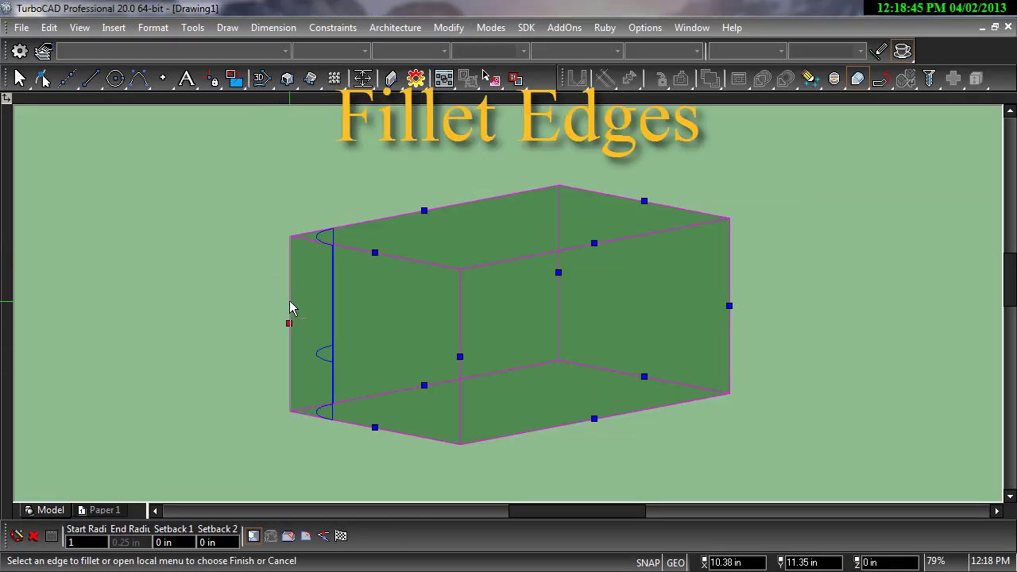
left_click(353, 253)
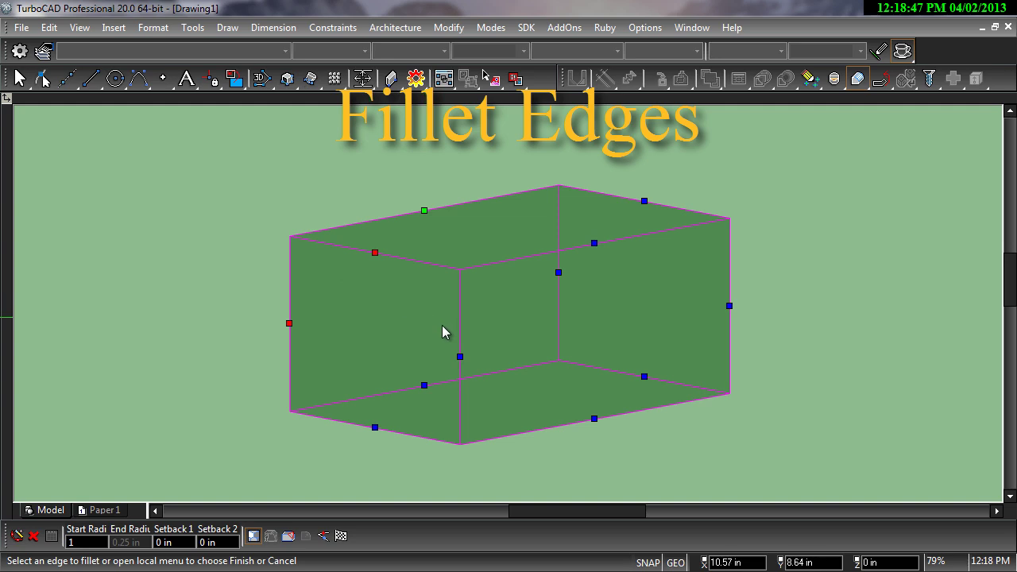
left_click(459, 333)
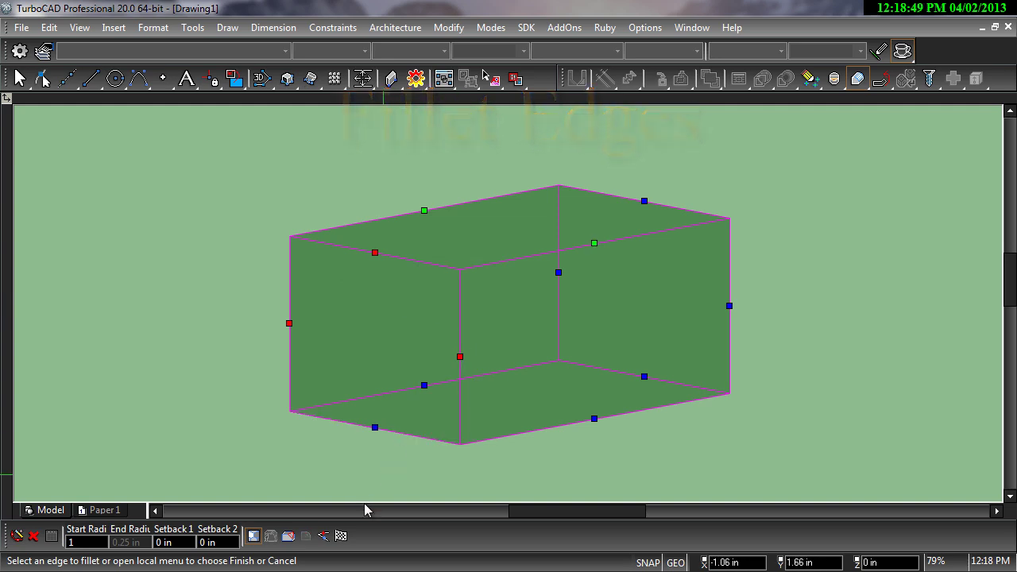
left_click(340, 537)
mouse_move(336, 429)
middle_mouse_down()
mouse_move(411, 434)
mouse_move(478, 421)
mouse_move(332, 433)
middle_mouse_up()
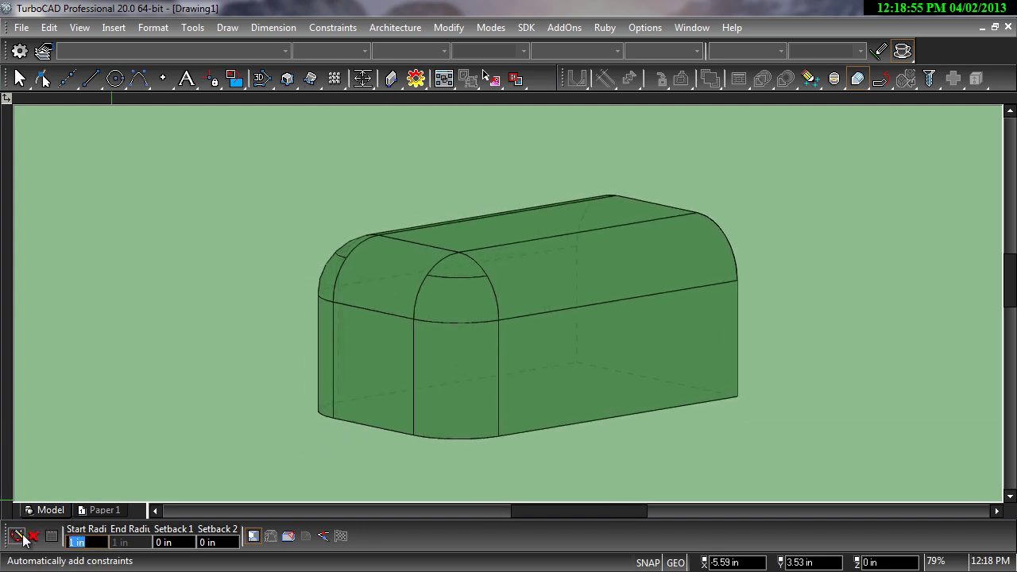
Set the fillet radius to 0.25 in and fillet the box's remaining edges
type(".25")
key("Return")
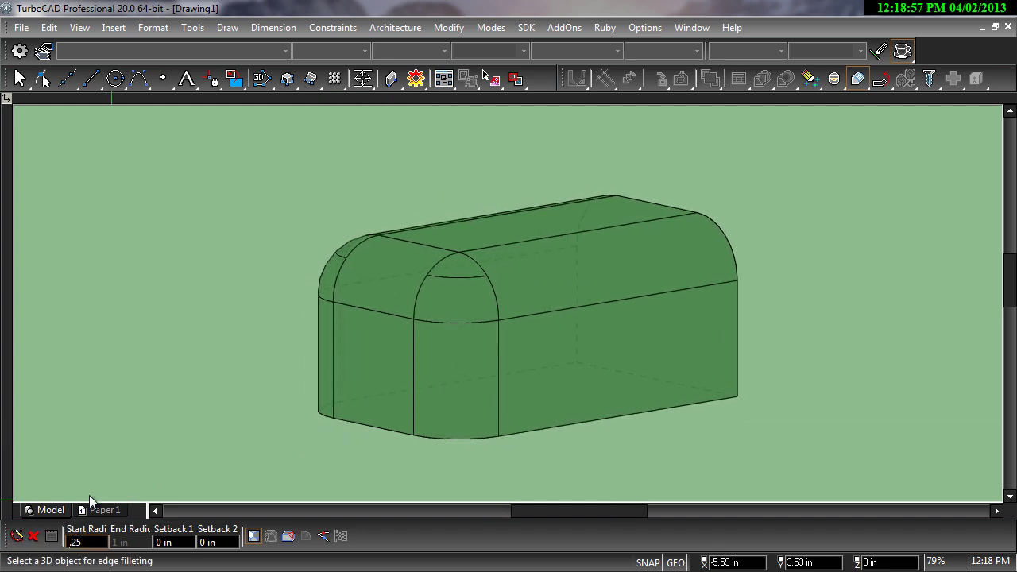
middle_click_drag(592, 395, 359, 389)
left_click(664, 402)
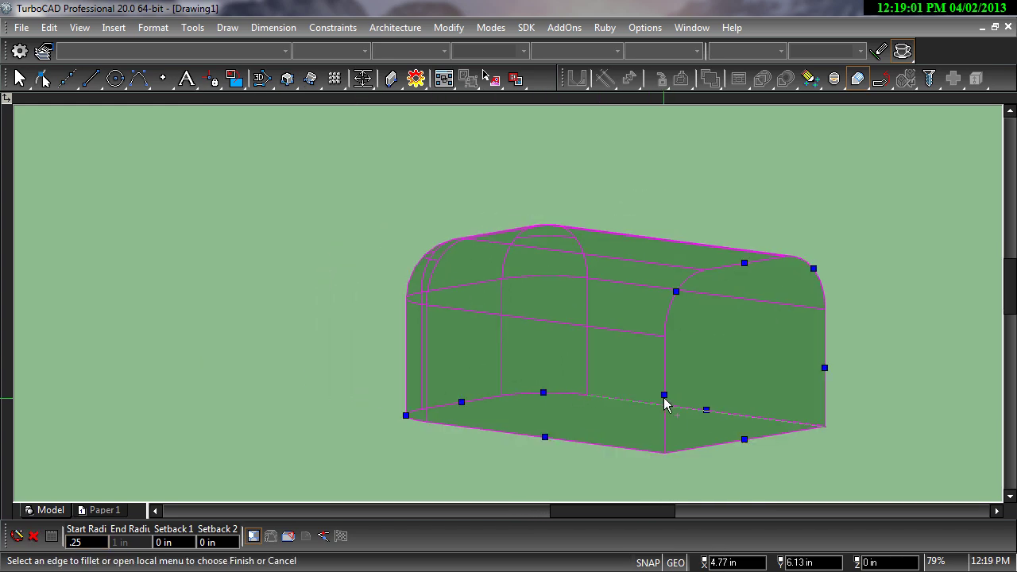
middle_click_drag(664, 398, 619, 371)
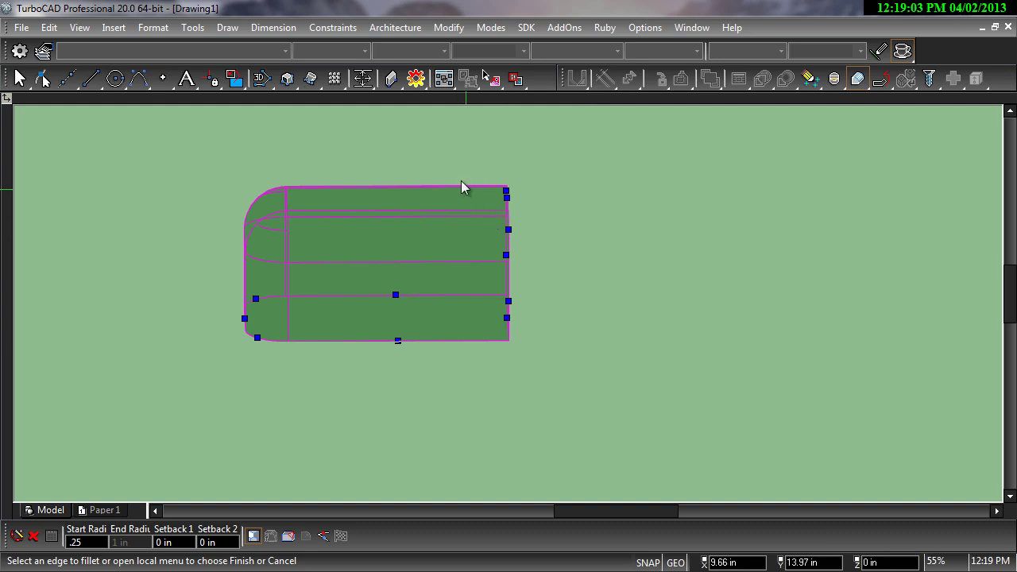
left_click_drag(579, 390, 585, 396)
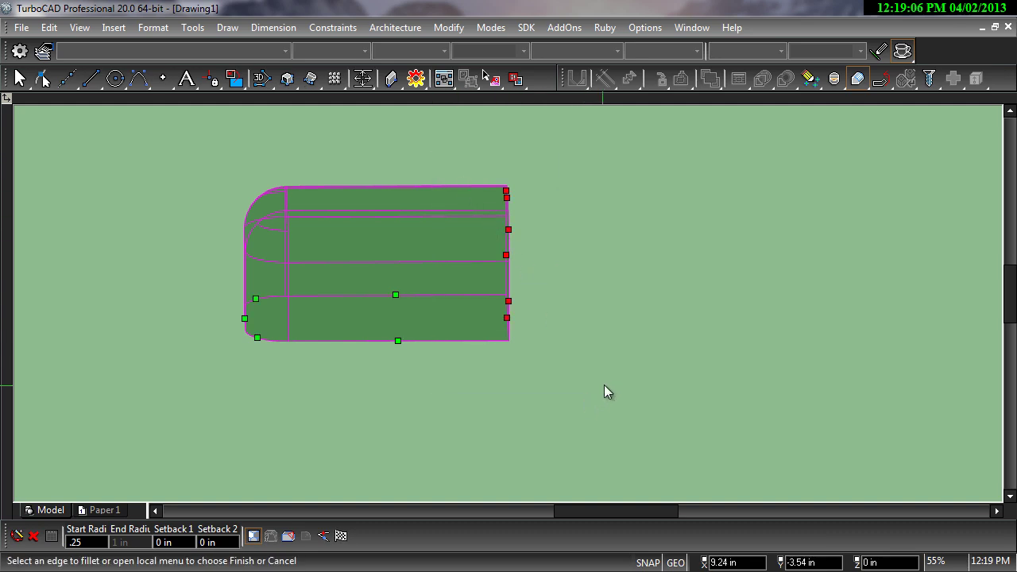
middle_click_drag(606, 390, 416, 363)
scroll(416, 357, "up", 4)
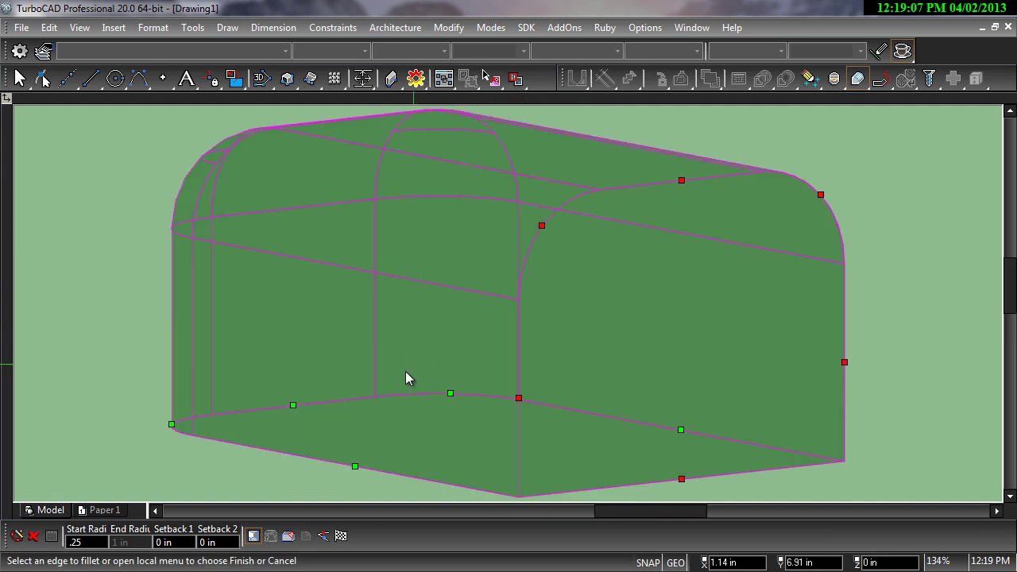
left_click(340, 535)
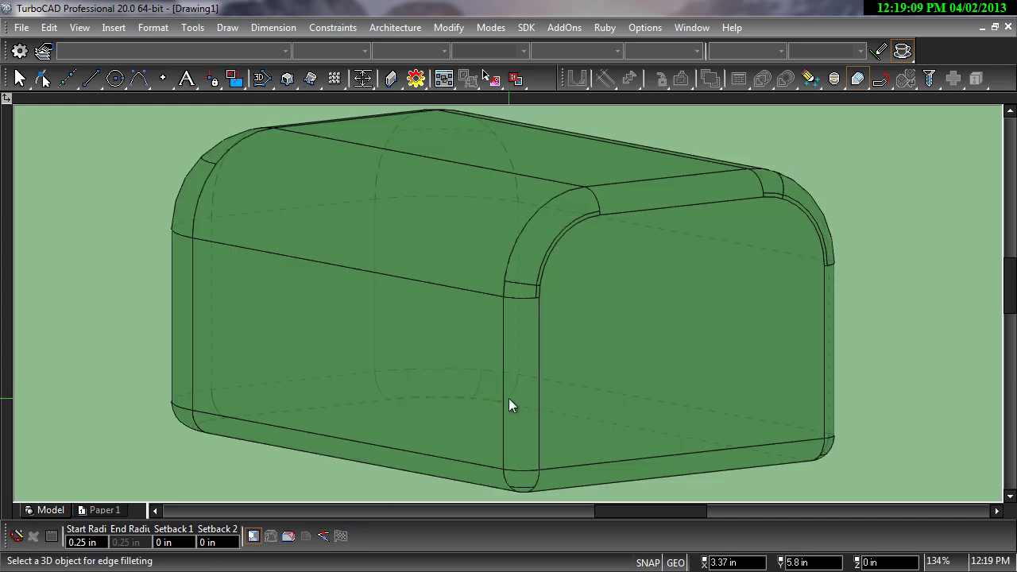
scroll(508, 398, "down", 2)
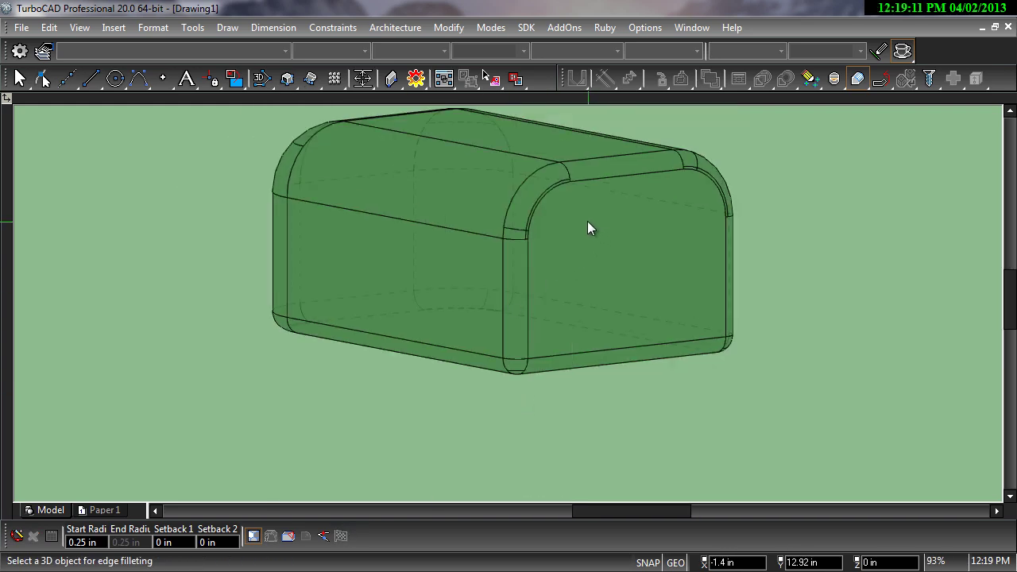
middle_click_drag(586, 220, 603, 300)
mouse_move(378, 359)
middle_mouse_down()
mouse_move(559, 381)
mouse_move(713, 359)
mouse_move(529, 379)
middle_mouse_up()
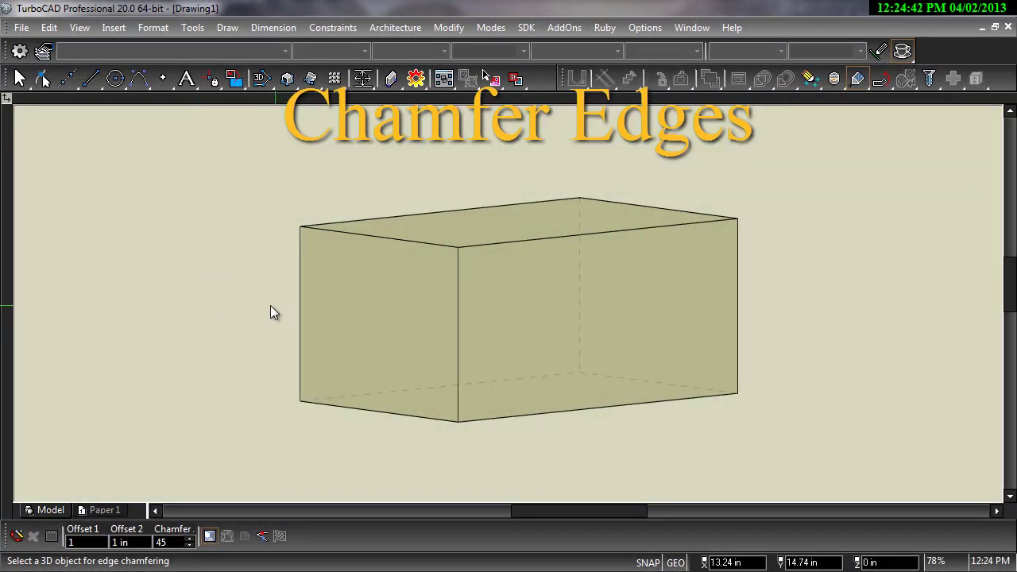
Chamfer the box's top edges to form a gabled roof
left_click(301, 312)
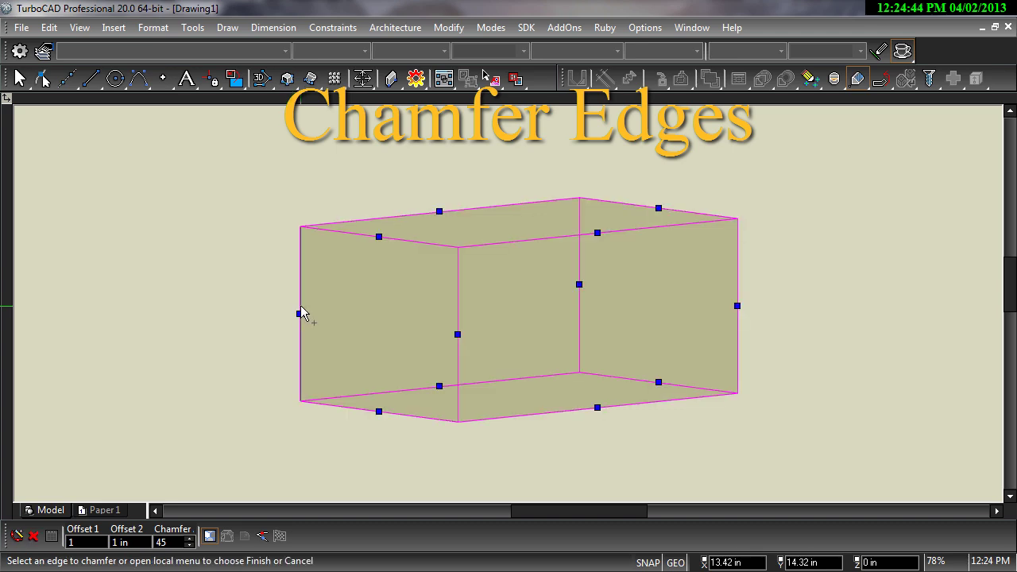
left_click(421, 251)
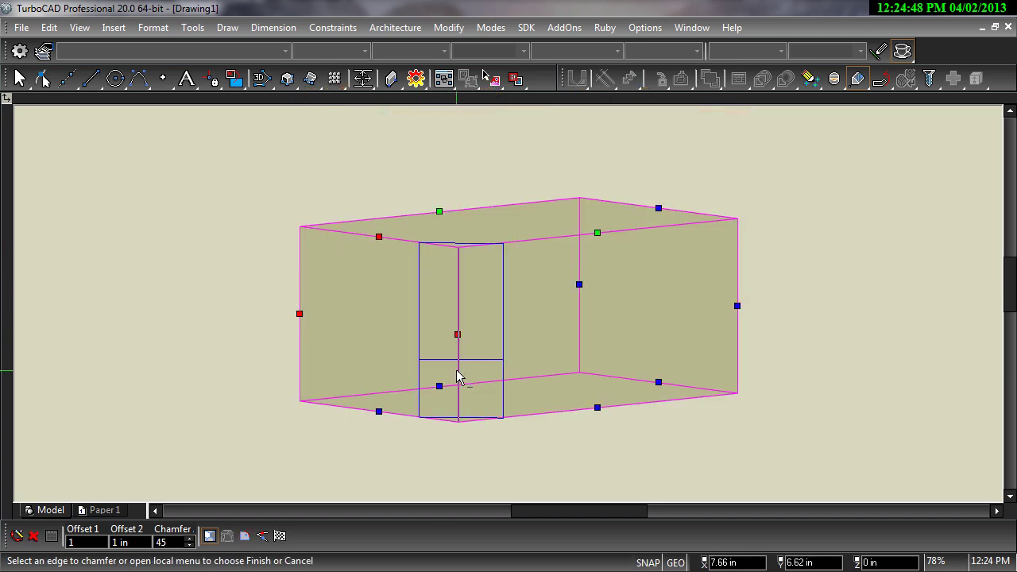
left_click(280, 535)
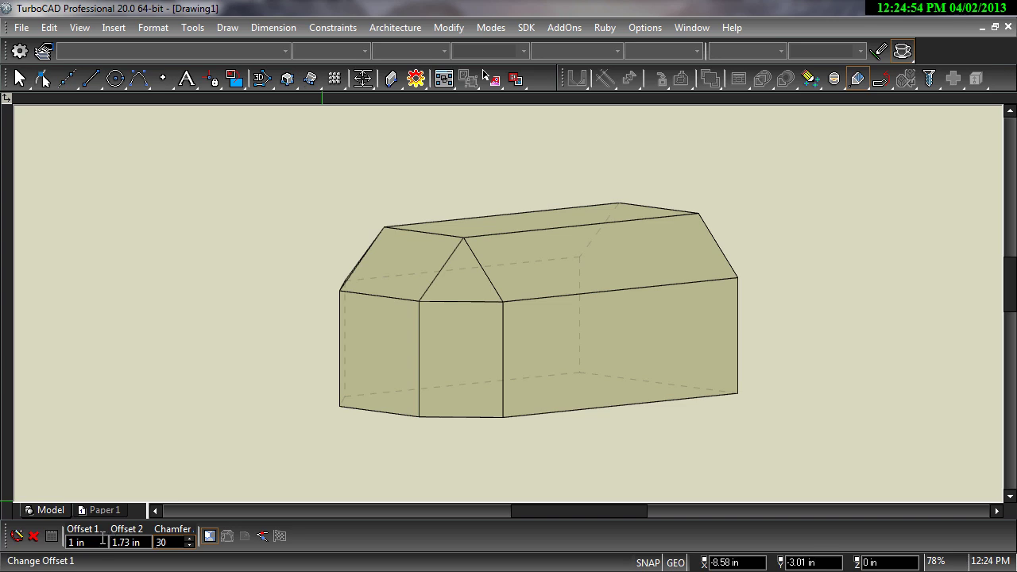
Set the first chamfer offset to 0.25 in and chamfer all edges around one end
double_click(103, 541)
type(".25")
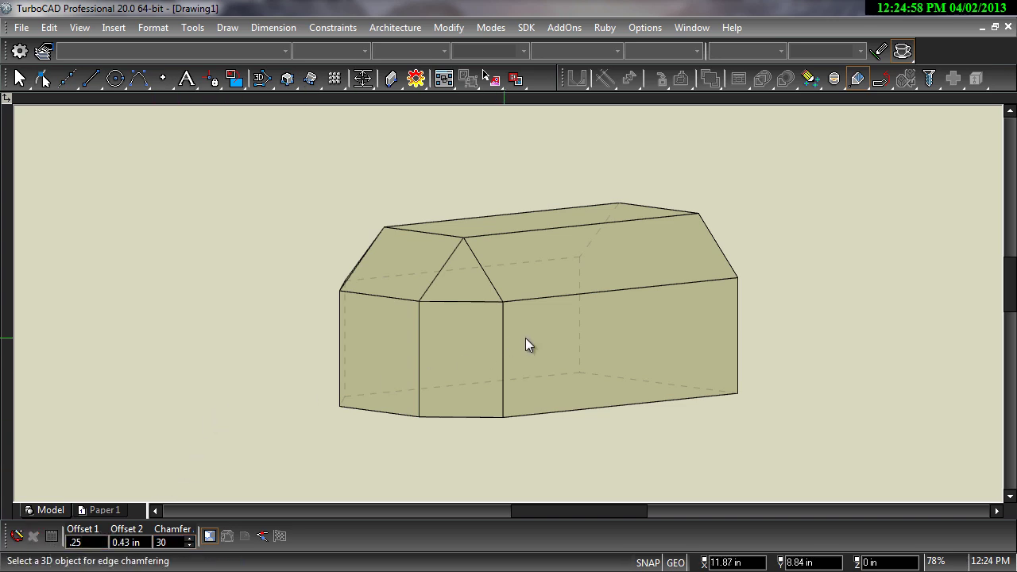
middle_click_drag(677, 352, 417, 342, "shift")
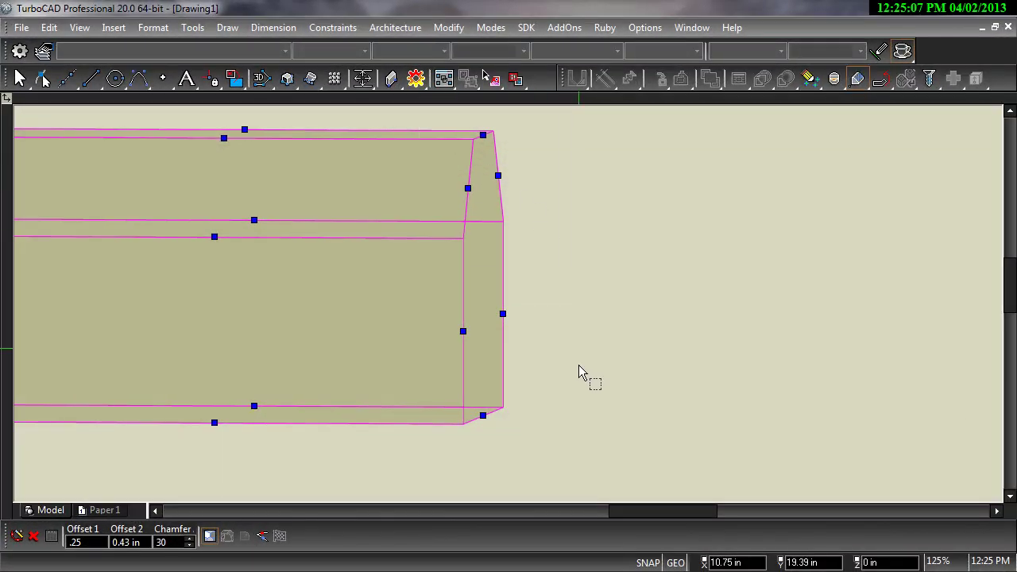
left_click_drag(413, 109, 571, 454)
left_click(280, 536)
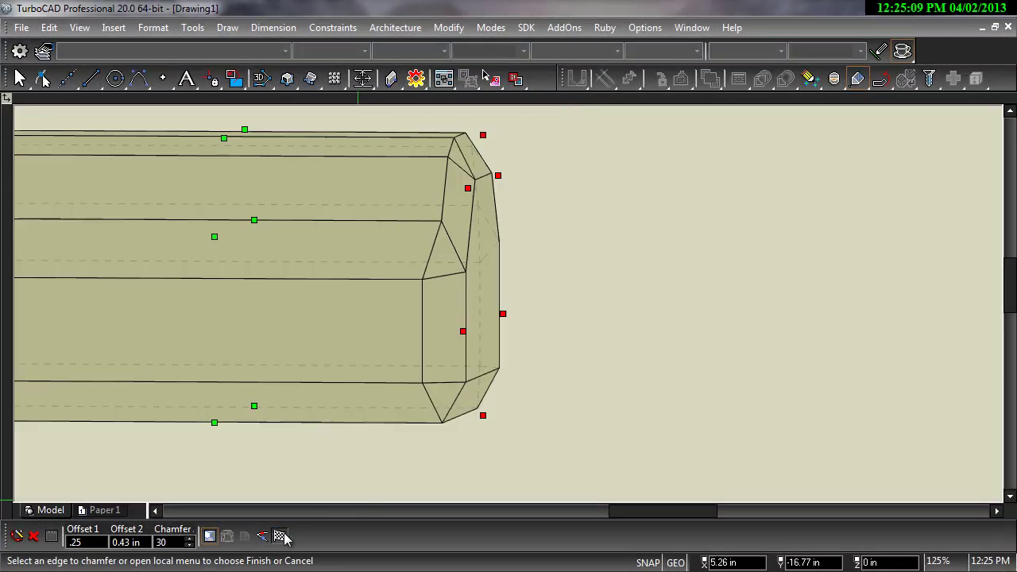
scroll(450, 359, "down", 2)
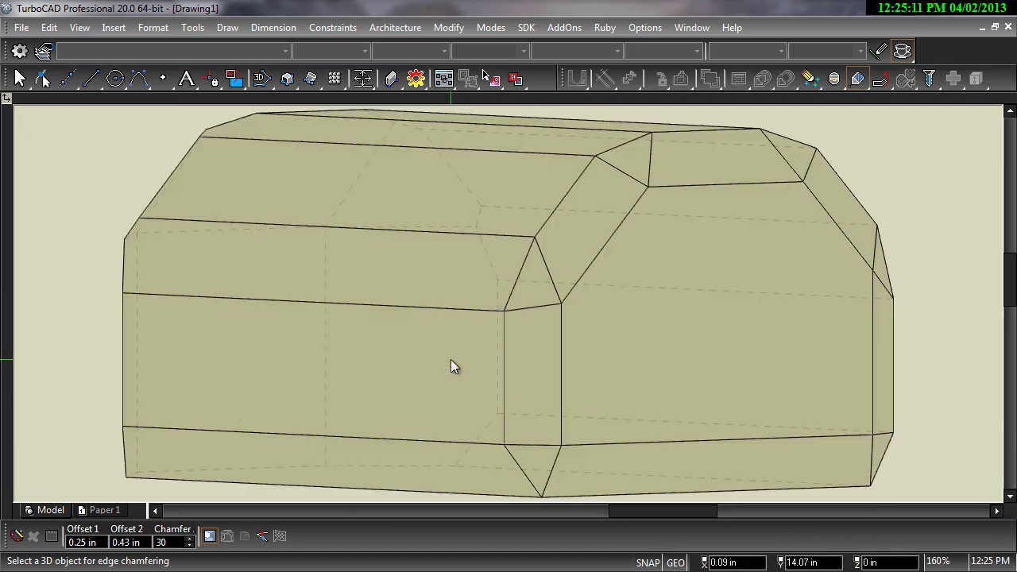
scroll(546, 368, "down", 2)
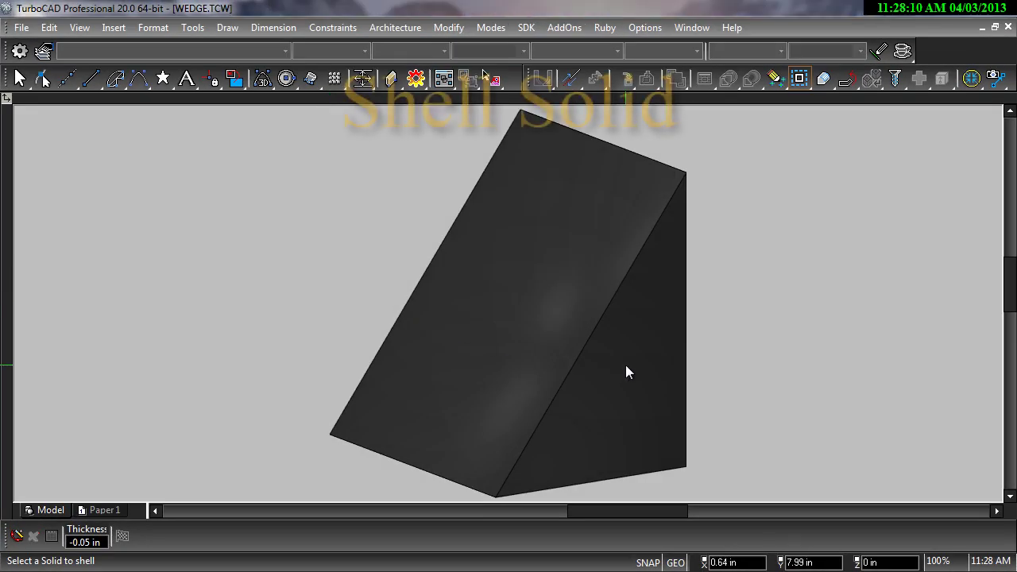
Shell the wedge at -0.05 in thickness, redoing it so the sloped face is left open
left_click(586, 353)
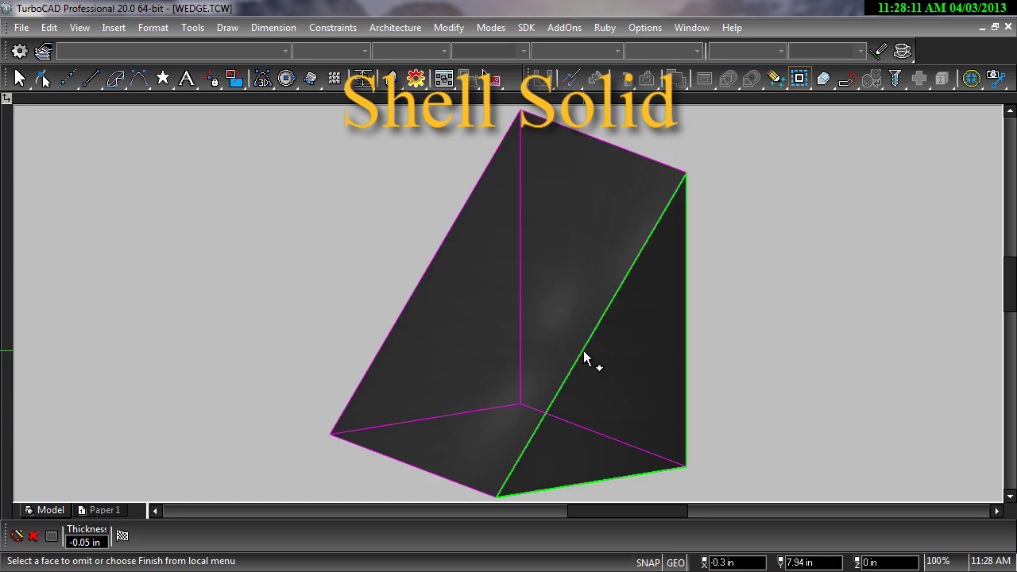
left_click(605, 366)
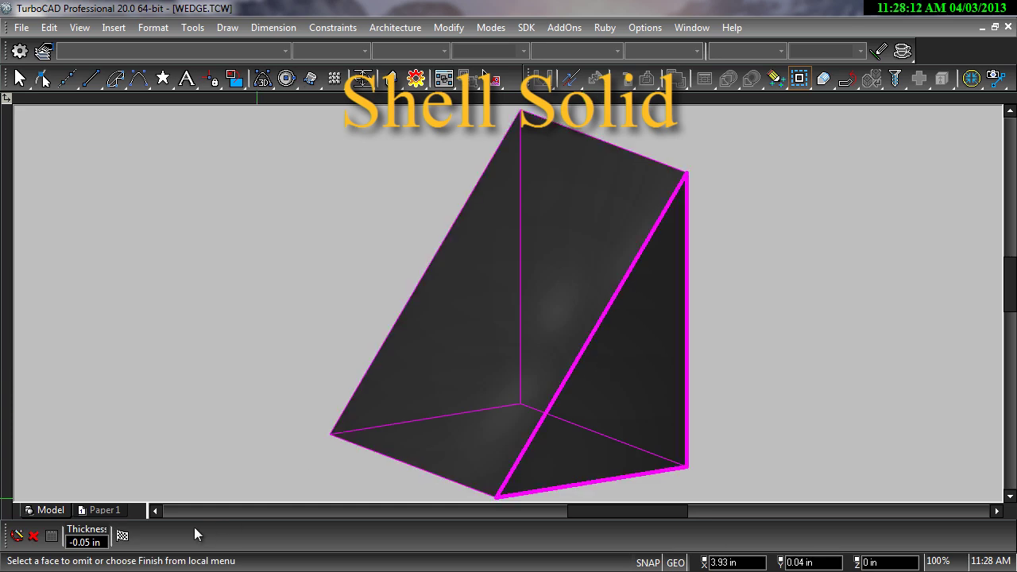
left_click(122, 535)
middle_click_drag(599, 401, 569, 406)
key("ctrl+z")
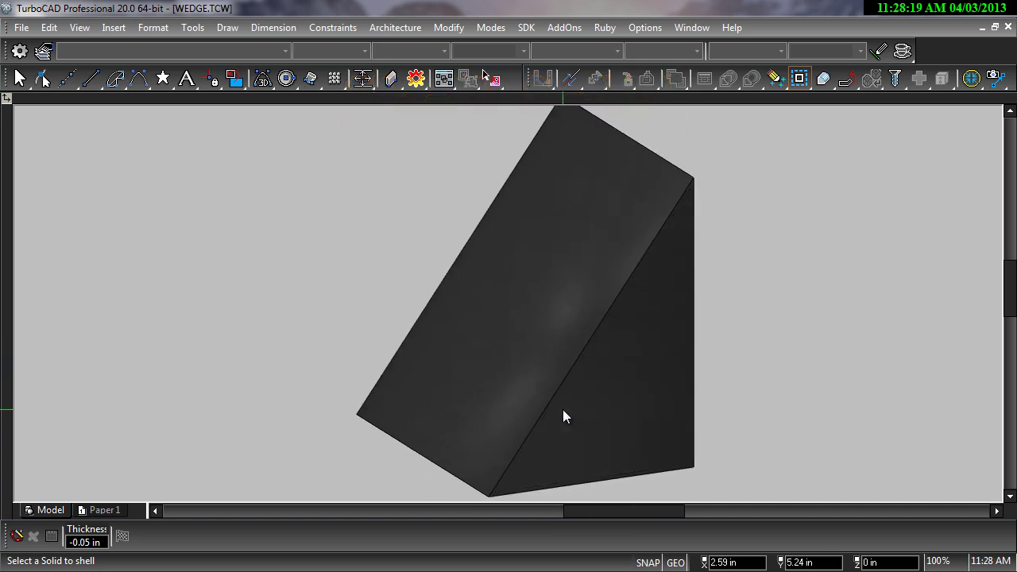
left_click(663, 224)
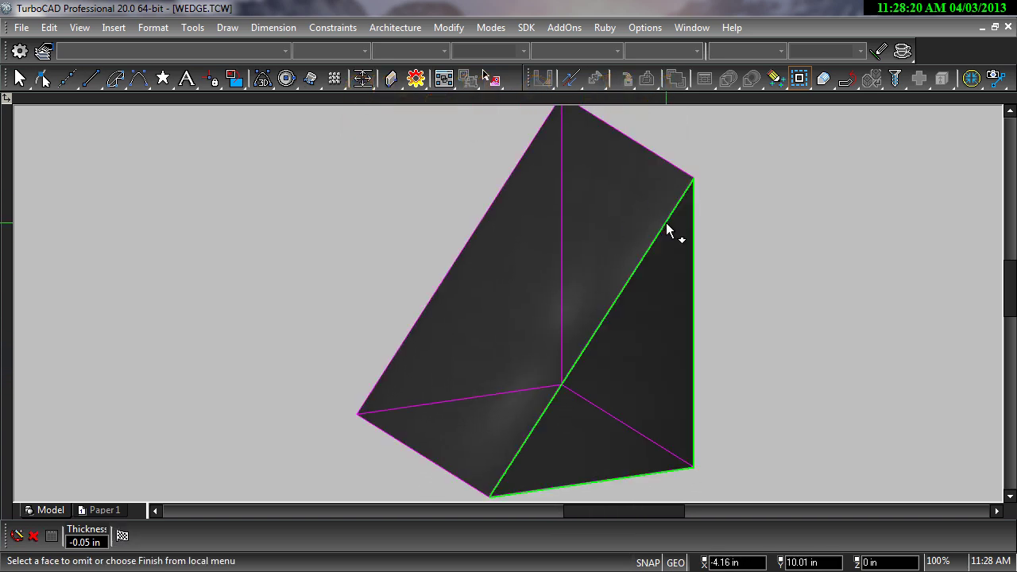
left_click(532, 251)
left_click(122, 537)
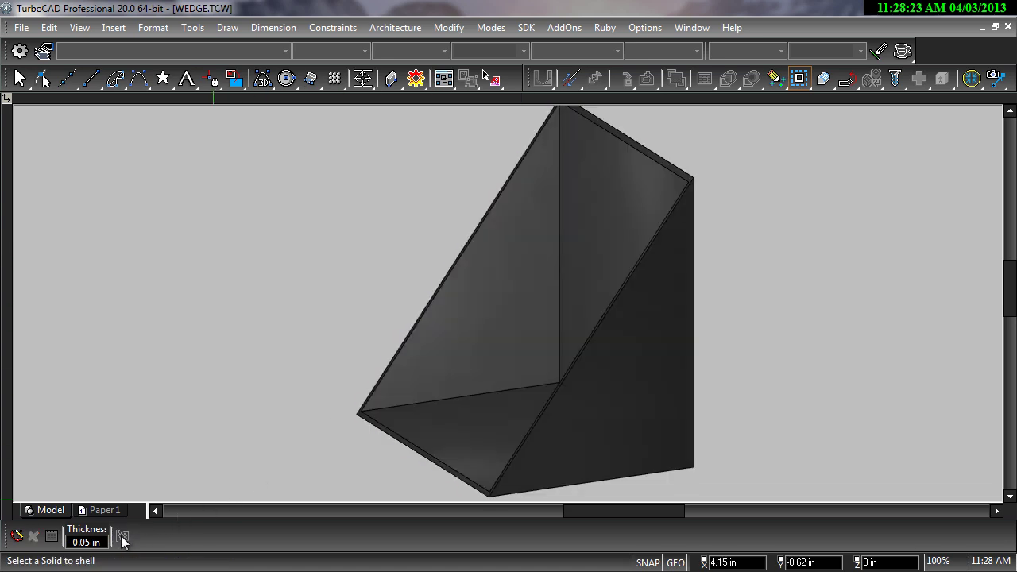
middle_click_drag(318, 397, 421, 373, "shift")
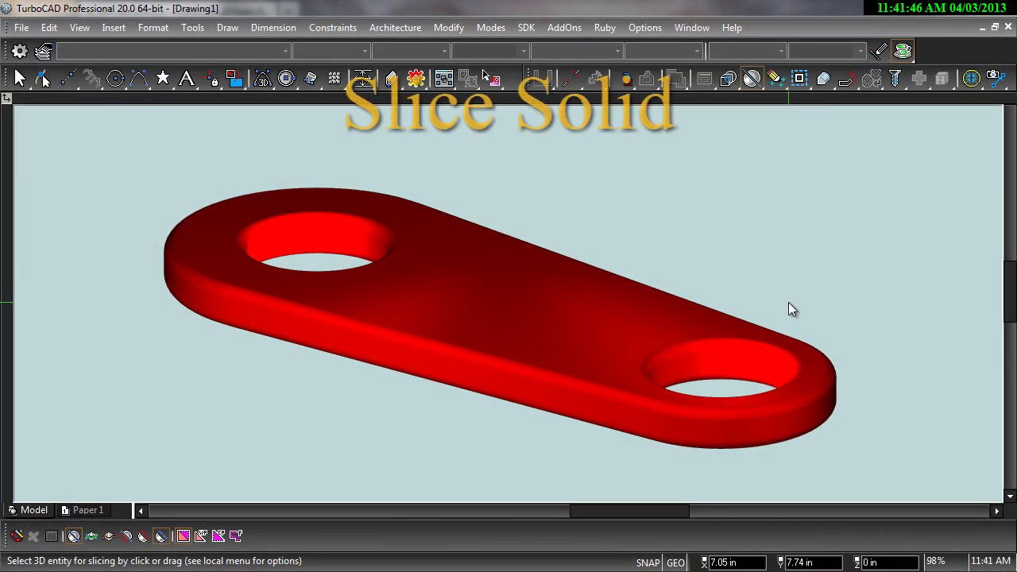
In Left view, slice the red link with a horizontal line across its middle
mouse_move(789, 308)
middle_mouse_down("shift")
mouse_move(760, 331)
mouse_move(793, 292)
middle_mouse_up("shift")
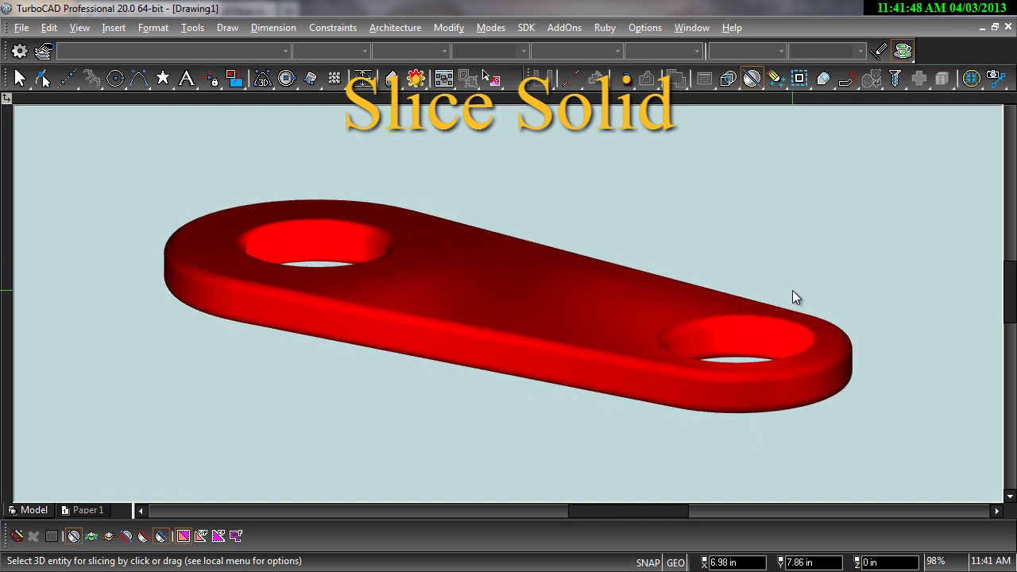
key("KP_4")
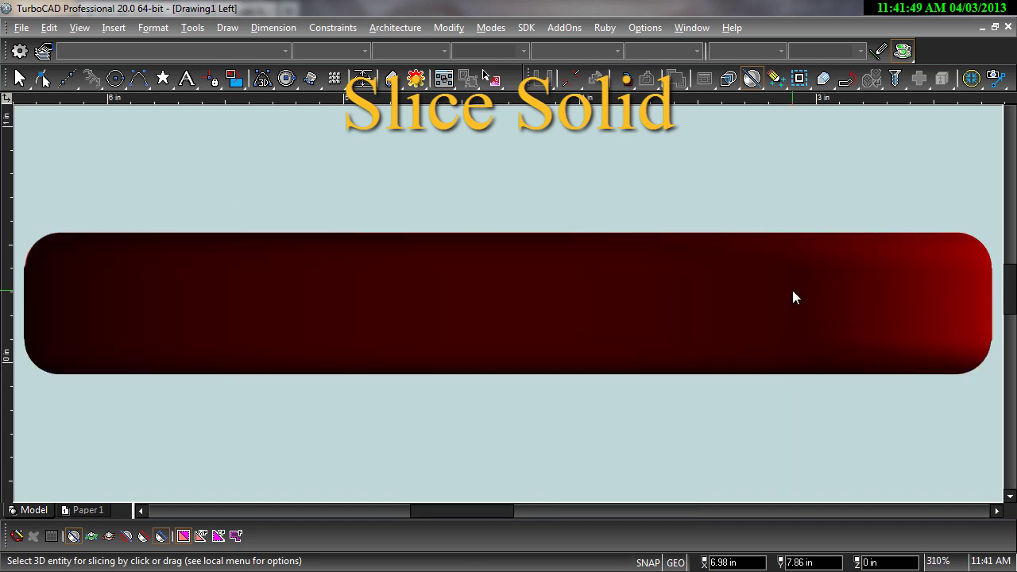
left_click(612, 233)
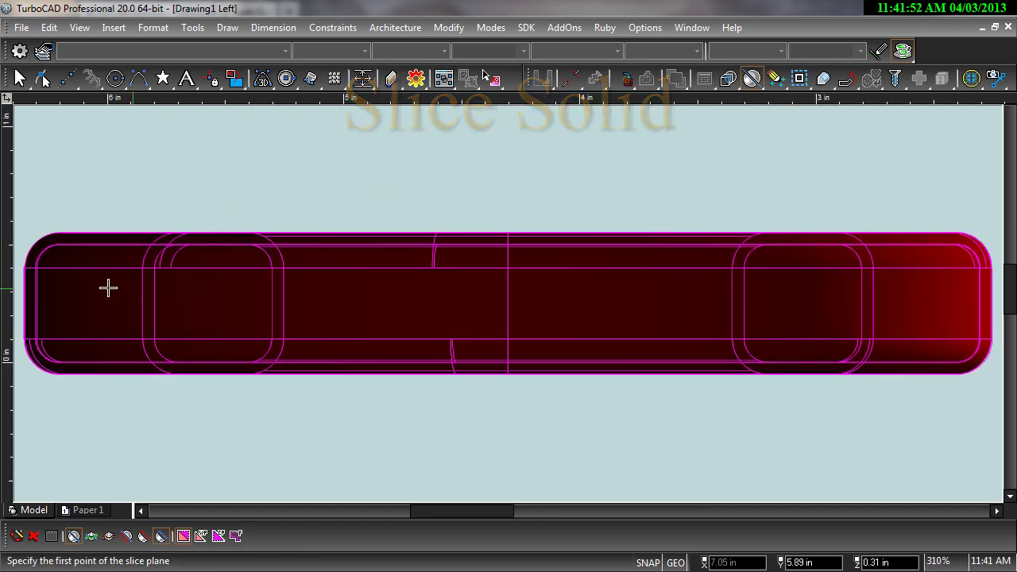
left_click(22, 305)
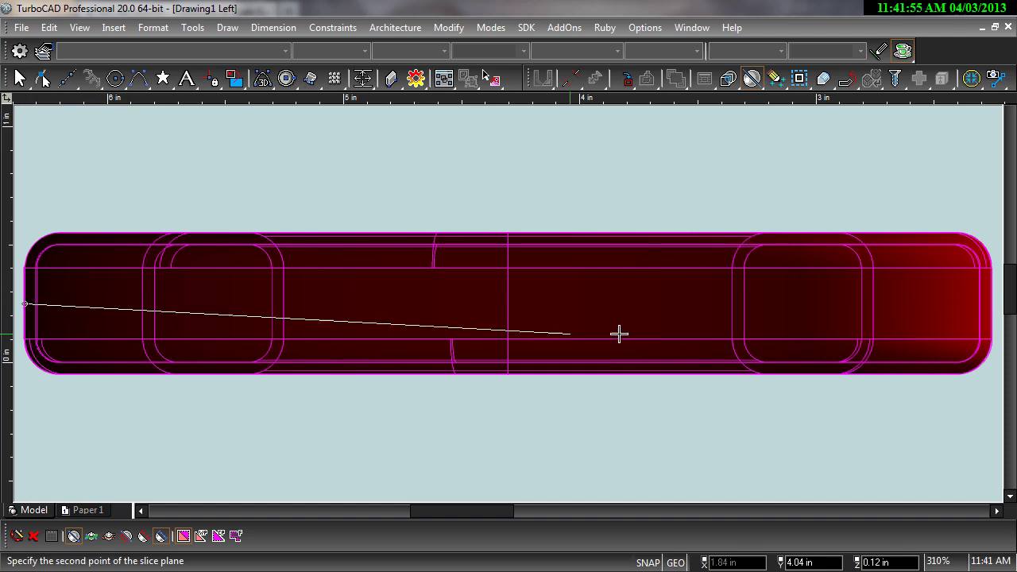
left_click(985, 303)
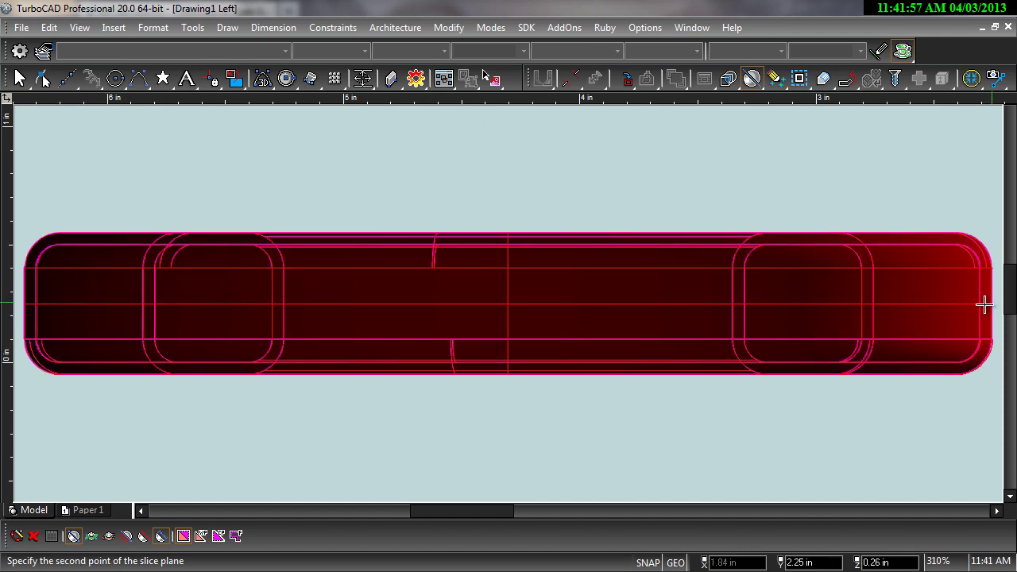
Move the link's upper half up above the lower half, then view it in south-east isometric
left_click(960, 239)
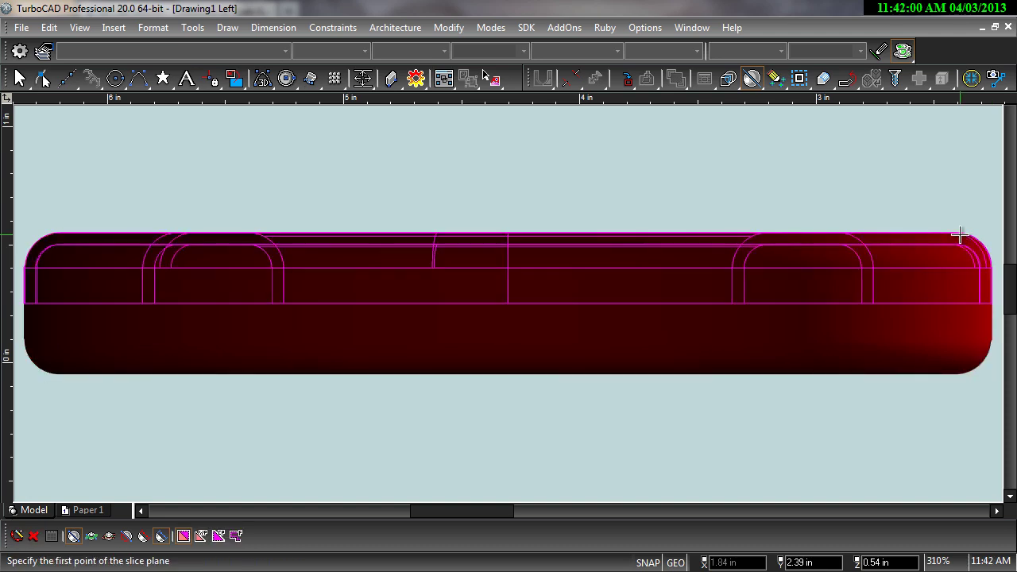
left_click(19, 78)
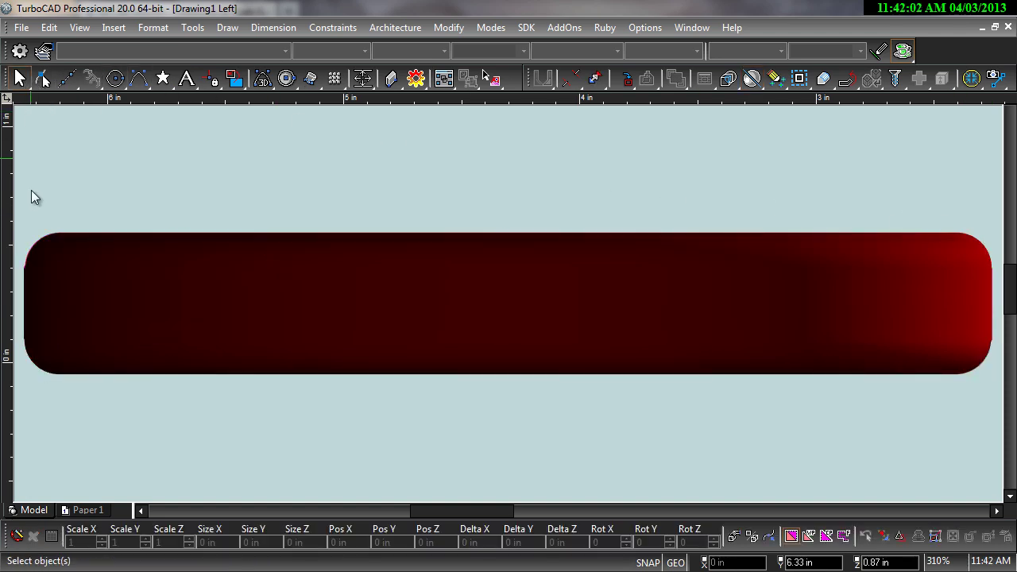
left_click(38, 245)
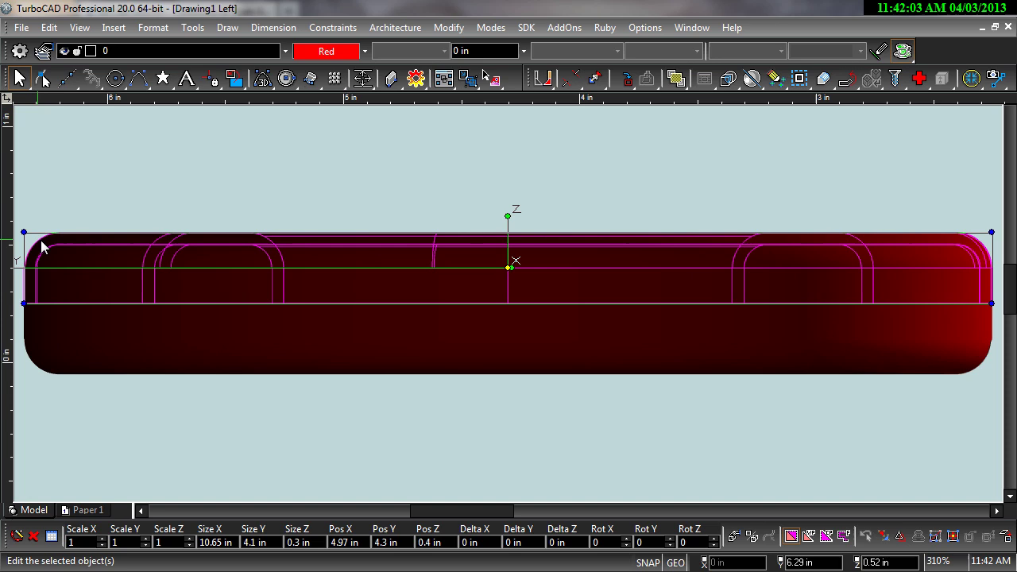
left_click(508, 249)
scroll(508, 300, "down", 4)
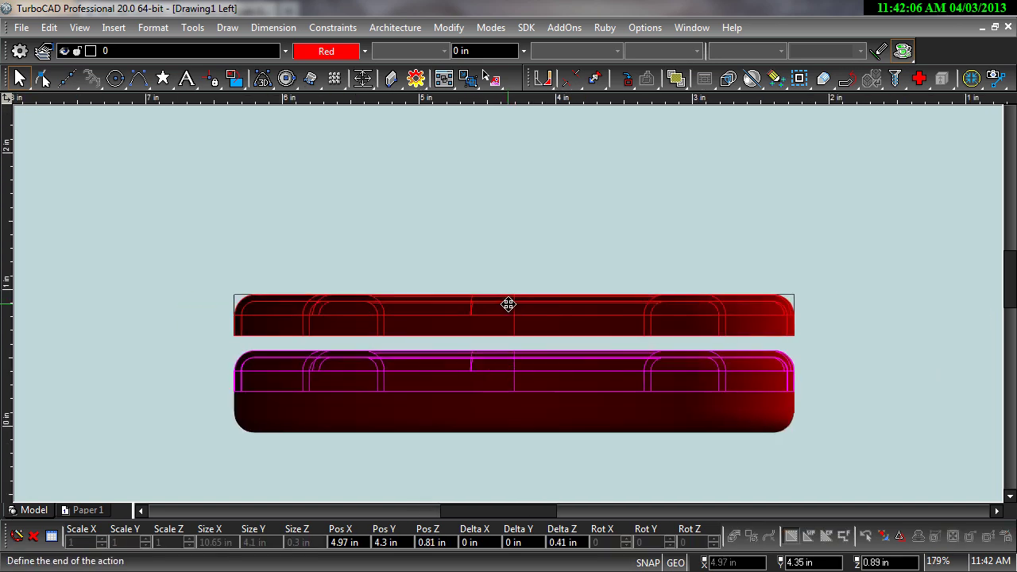
scroll(506, 238, "down", 2)
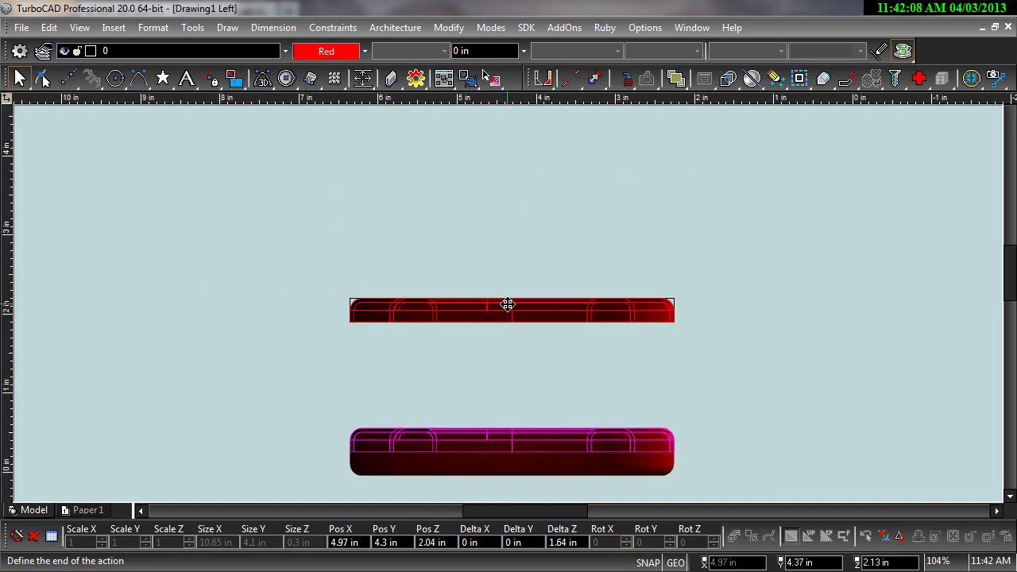
left_click(503, 269)
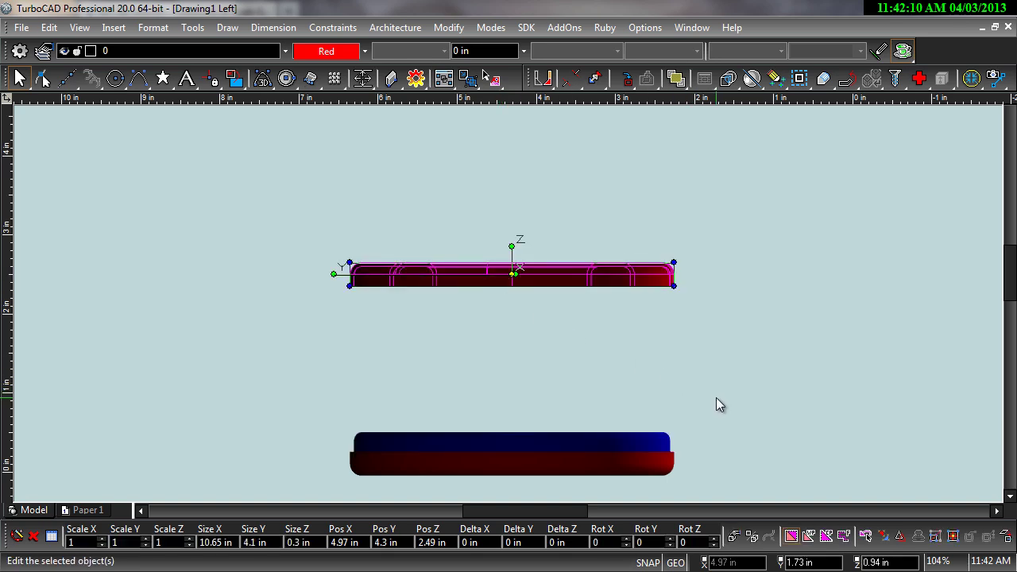
key("ctrl+shift+1")
key("ctrl+shift+2")
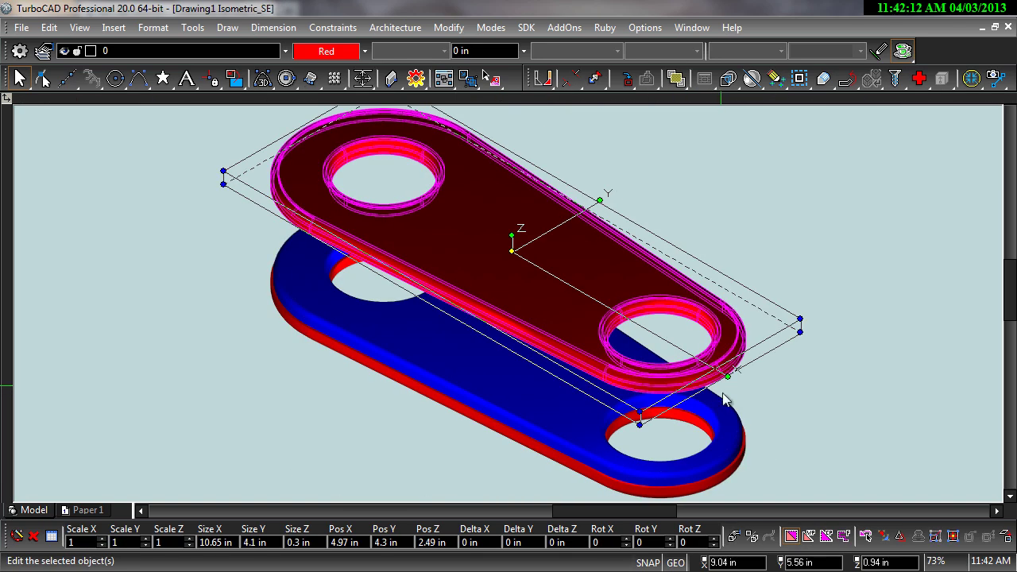
key("Escape")
middle_click_drag(611, 406, 539, 296)
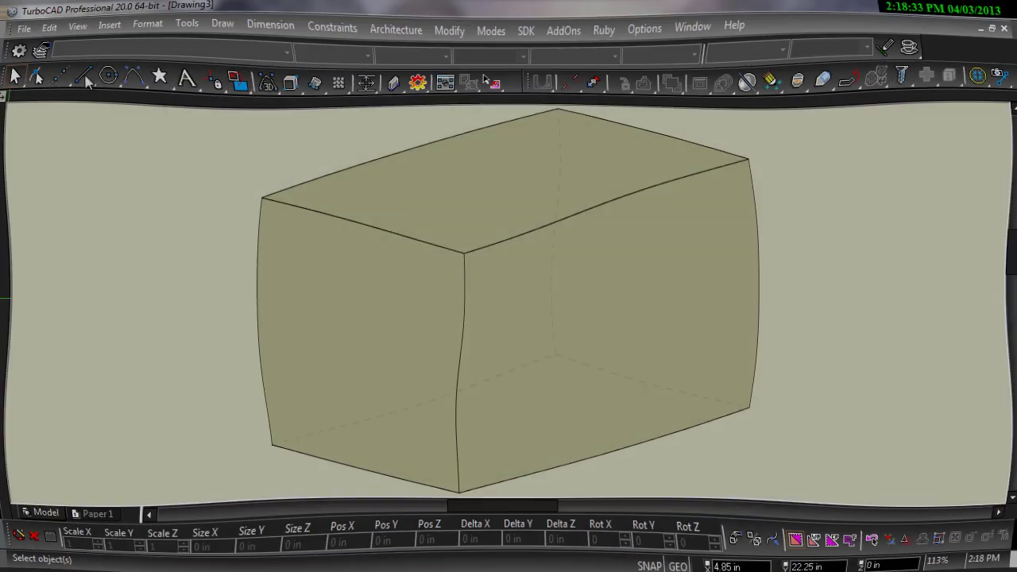
Draw two gable lines on the box's end face meeting at its top edge
left_click(90, 78)
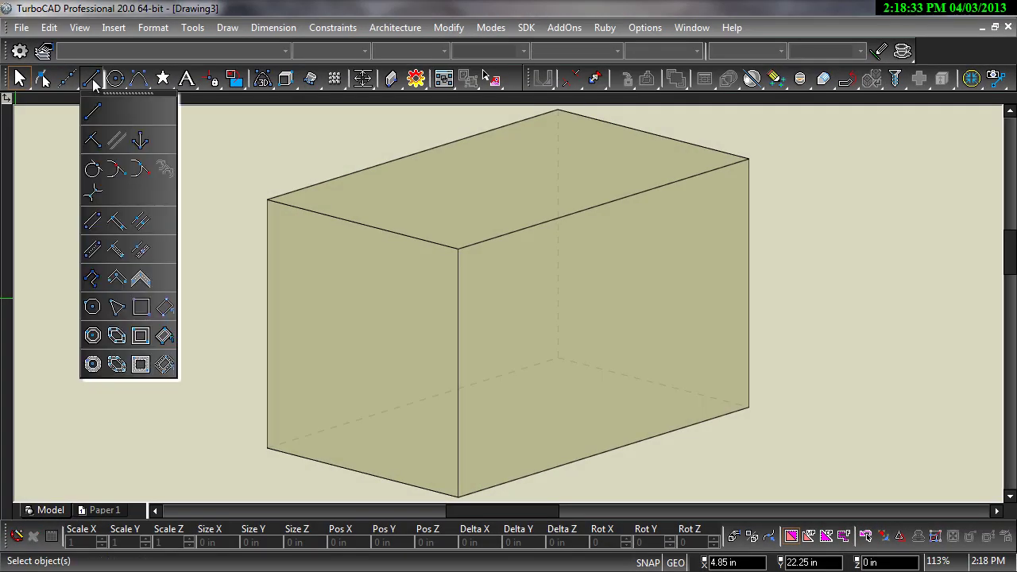
left_click(267, 324)
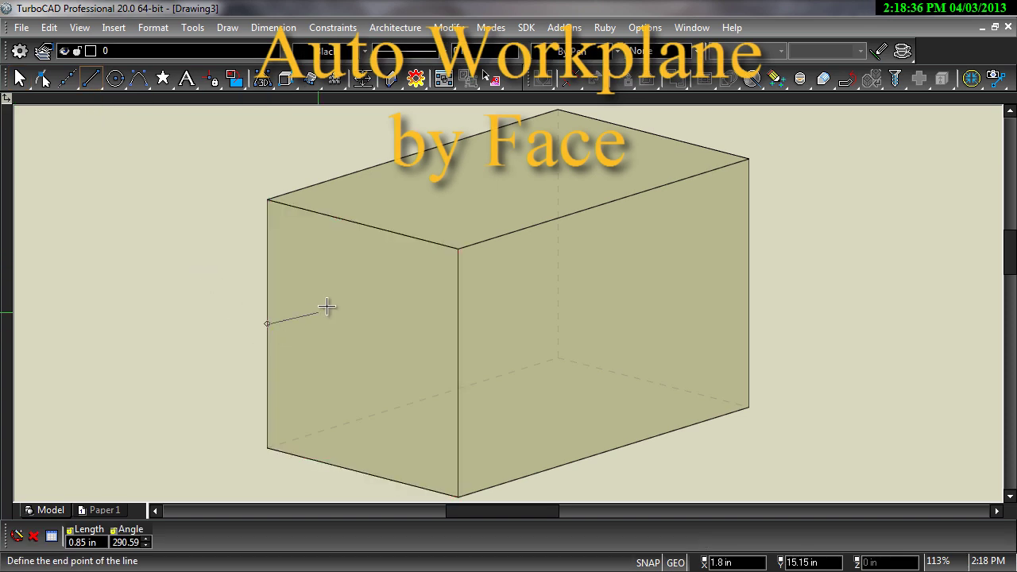
left_click(362, 227)
left_click(457, 369)
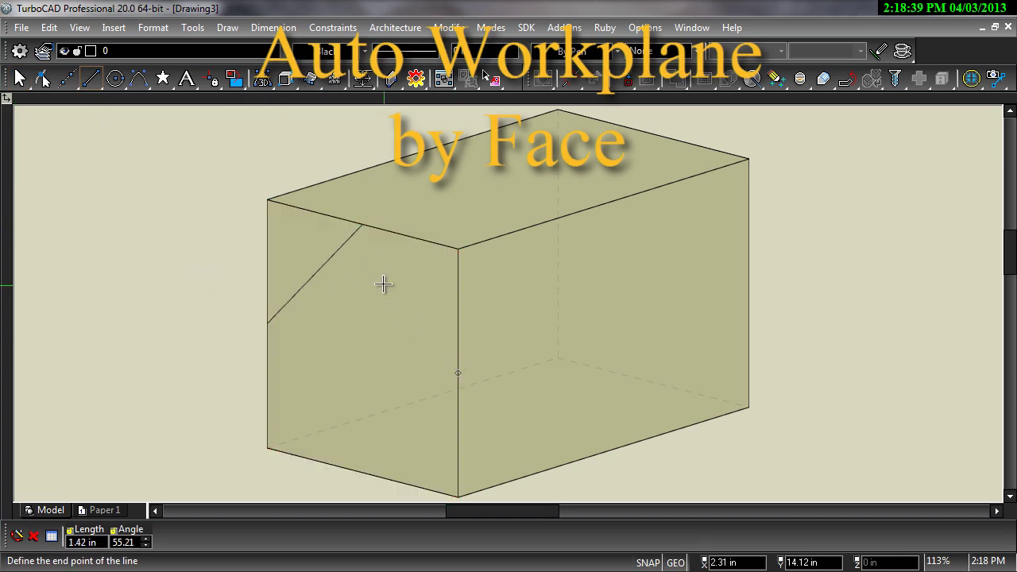
left_click(363, 227)
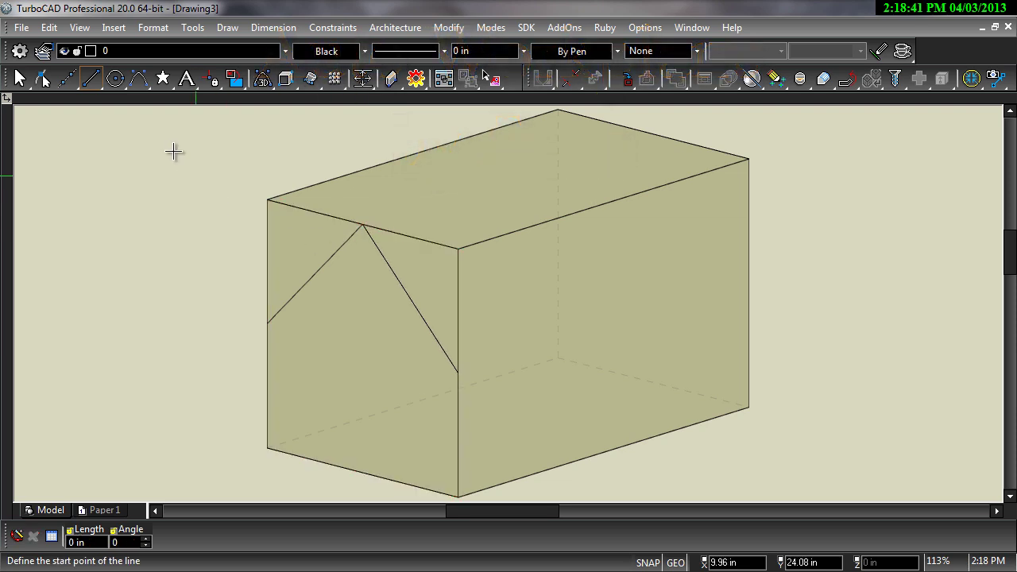
Draw the door rectangle on the box's end face
left_click_drag(94, 87, 141, 309)
left_click(291, 447)
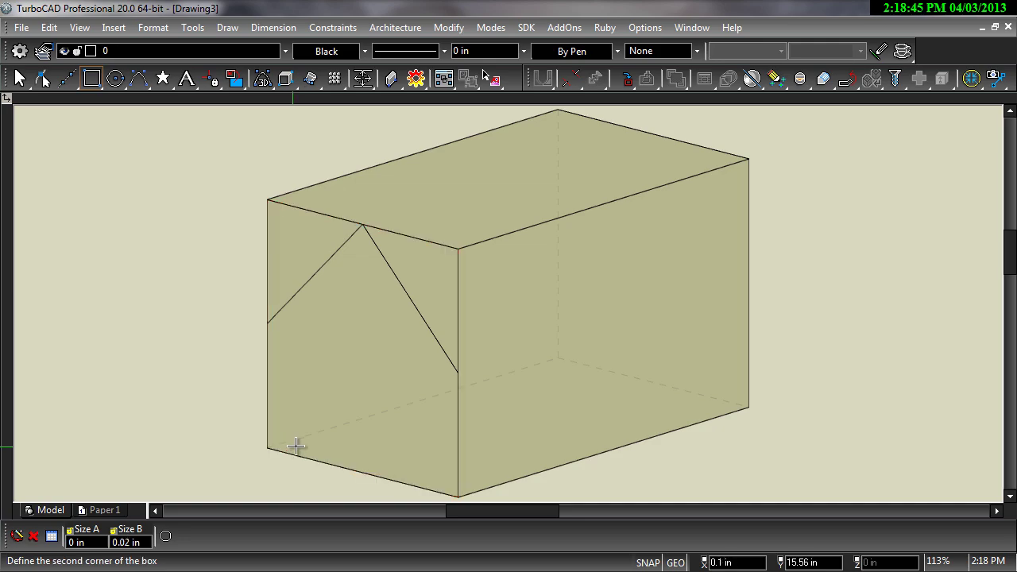
left_click(313, 388)
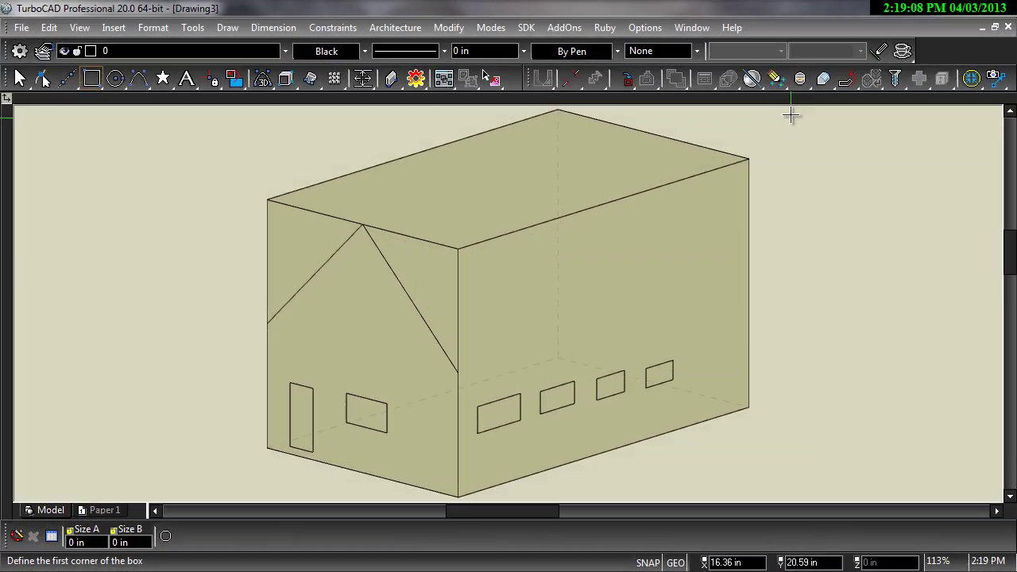
left_click(795, 80)
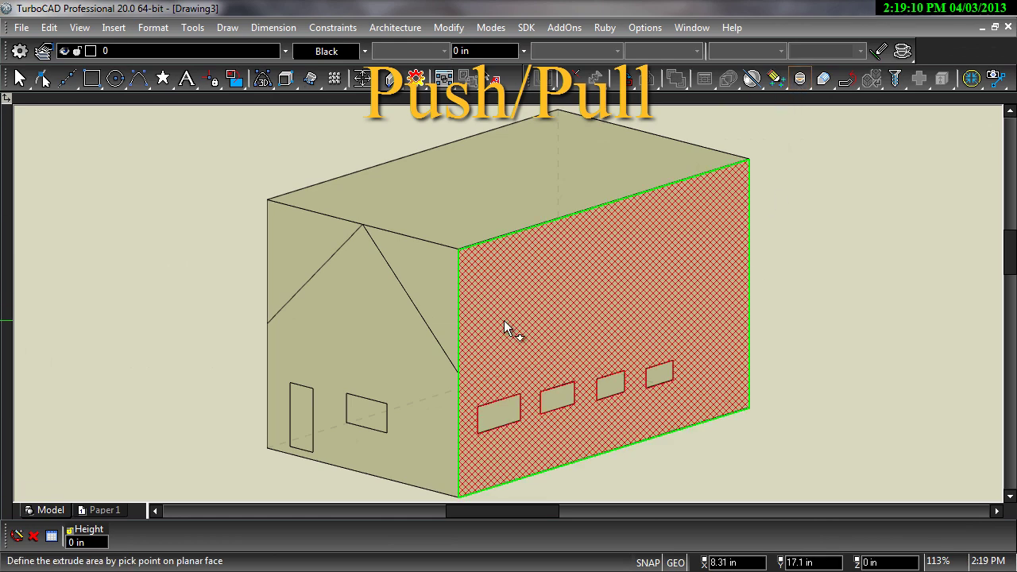
Push/pull both gable triangles through to cut away a pitched roof
left_click(307, 264)
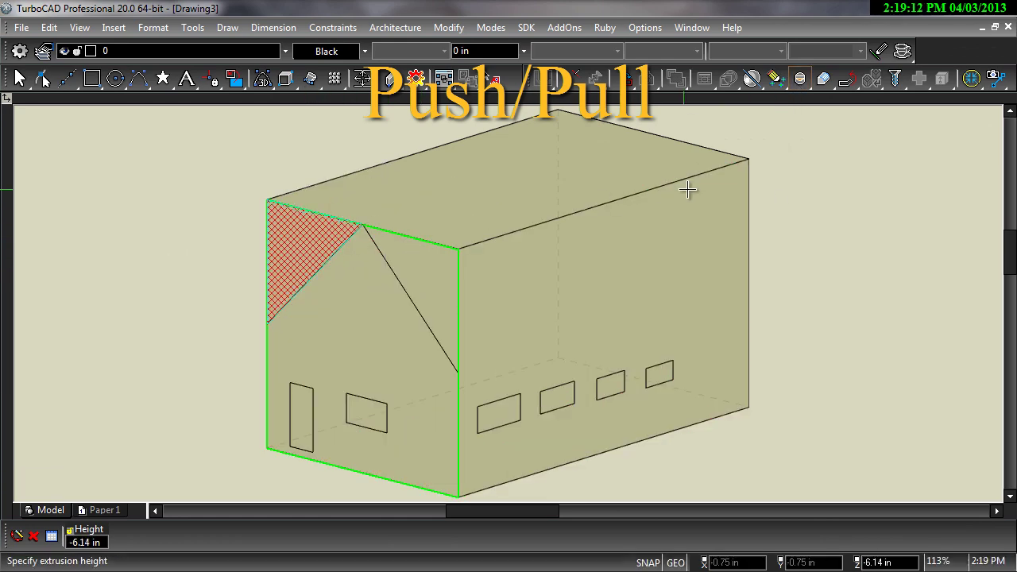
left_click(790, 199)
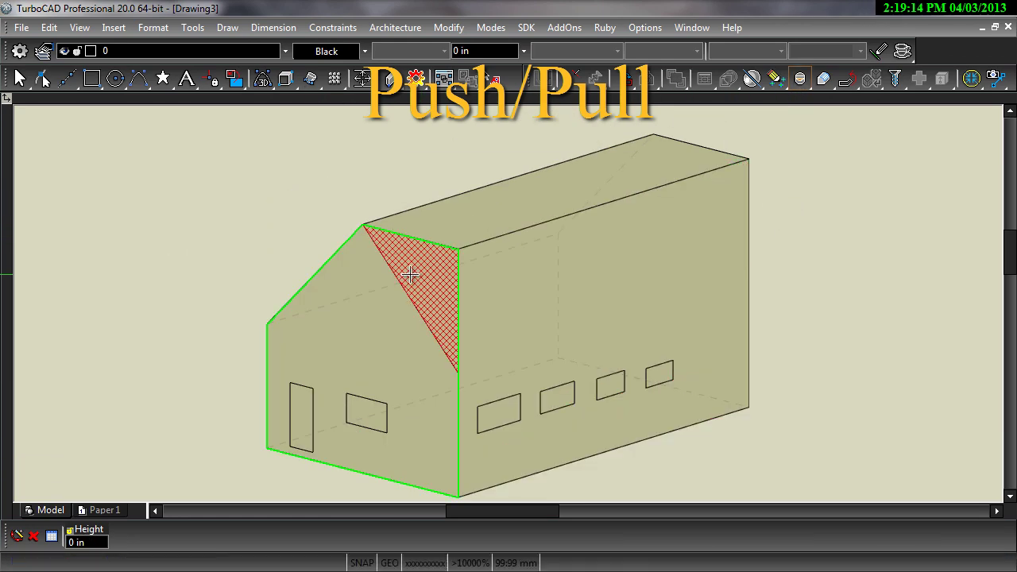
left_click(410, 275)
left_click(781, 284)
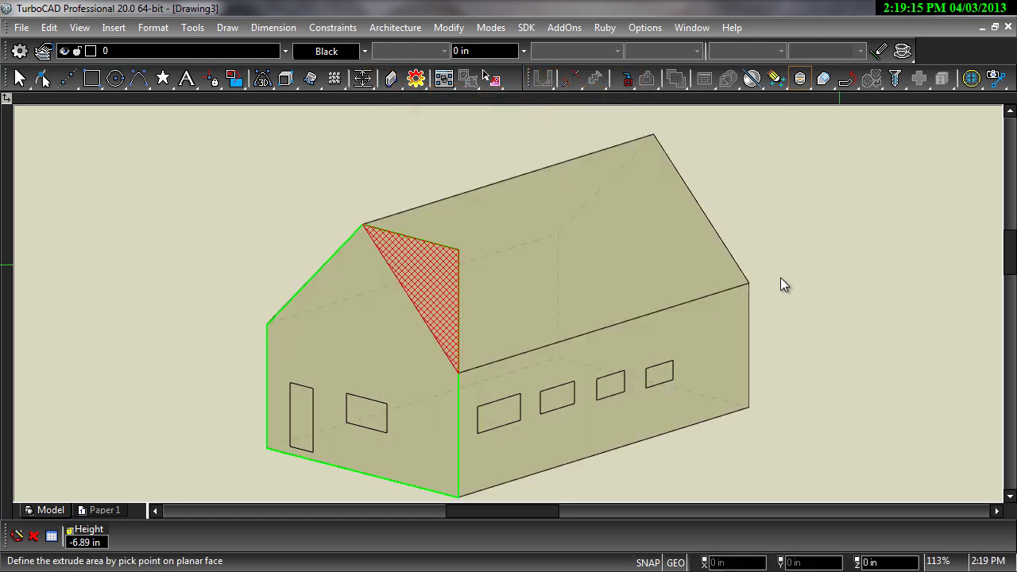
Recess the door, the gable window and the four long-wall windows slightly
left_click(299, 419)
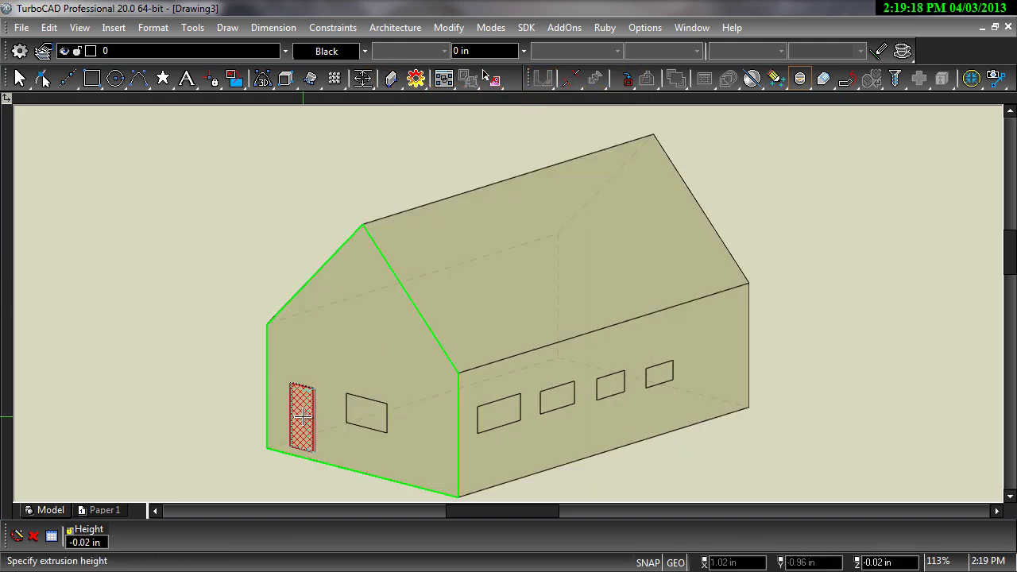
left_click(306, 417)
left_click(362, 409)
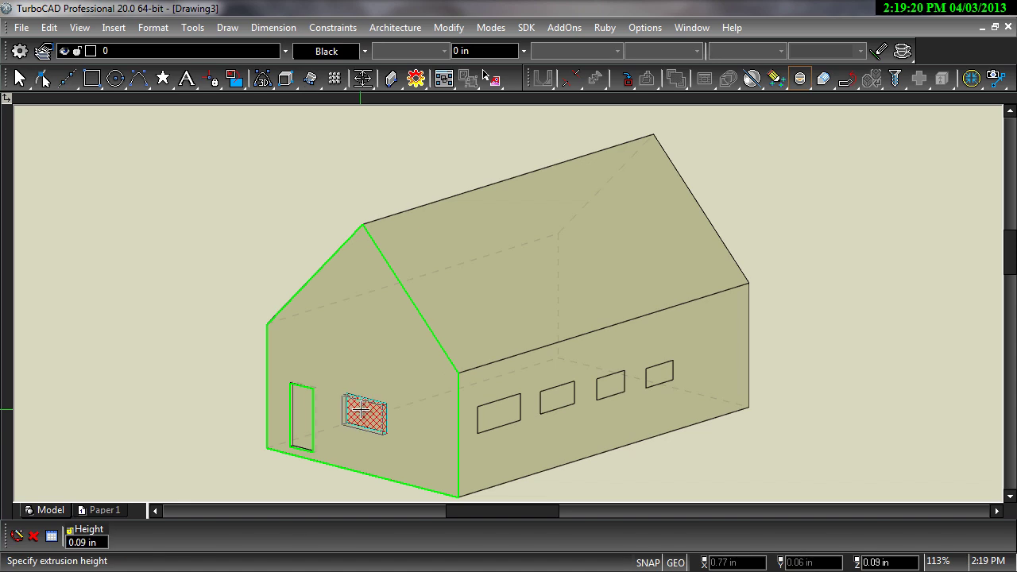
left_click(367, 409)
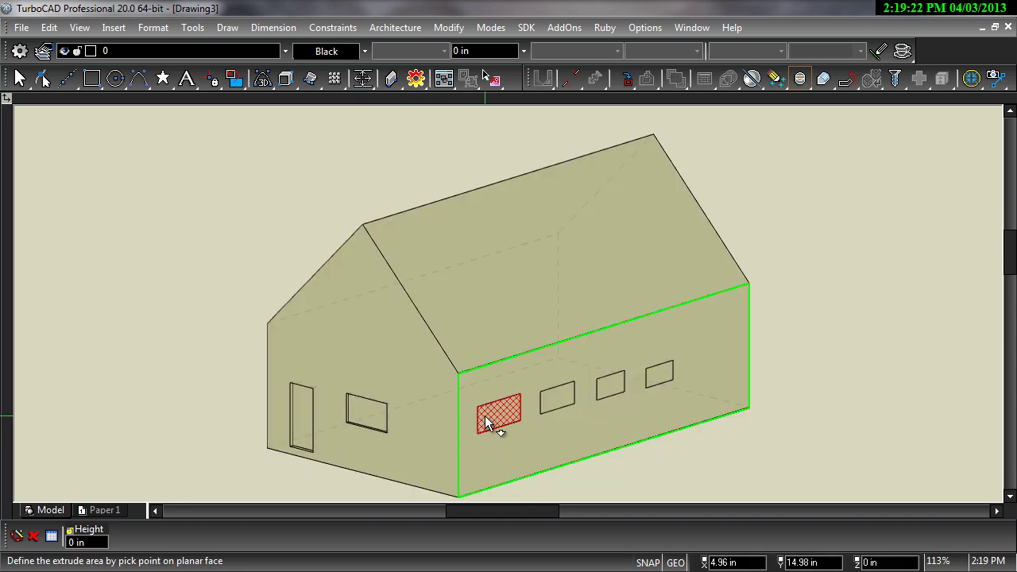
left_click(486, 415)
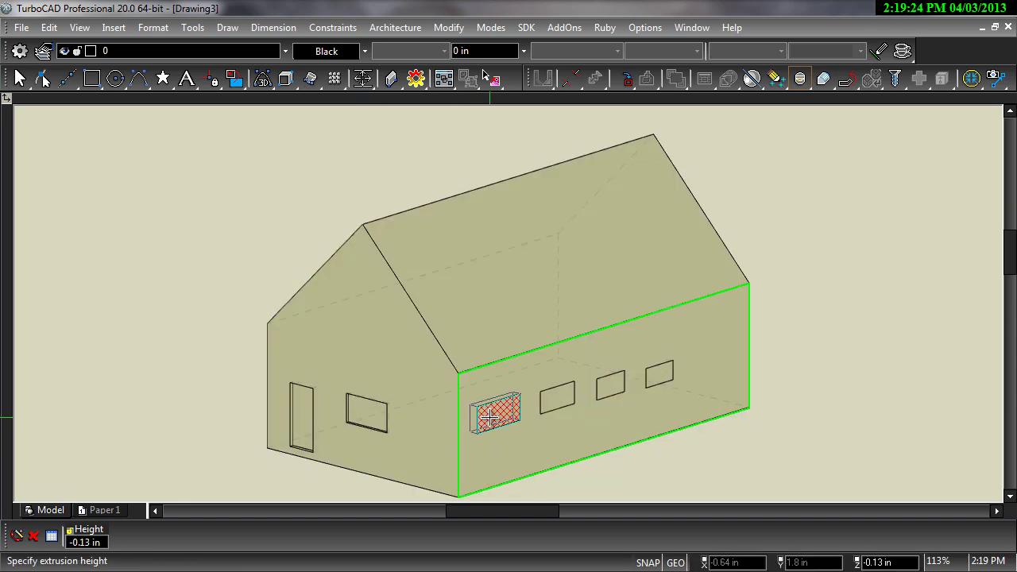
left_click(490, 418)
left_click(550, 402)
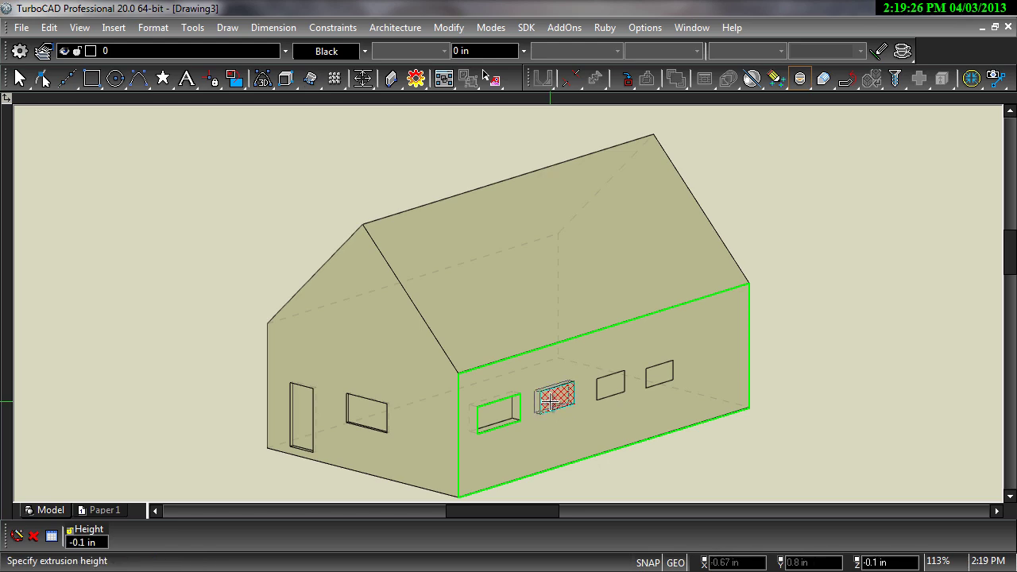
left_click(552, 403)
left_click(606, 393)
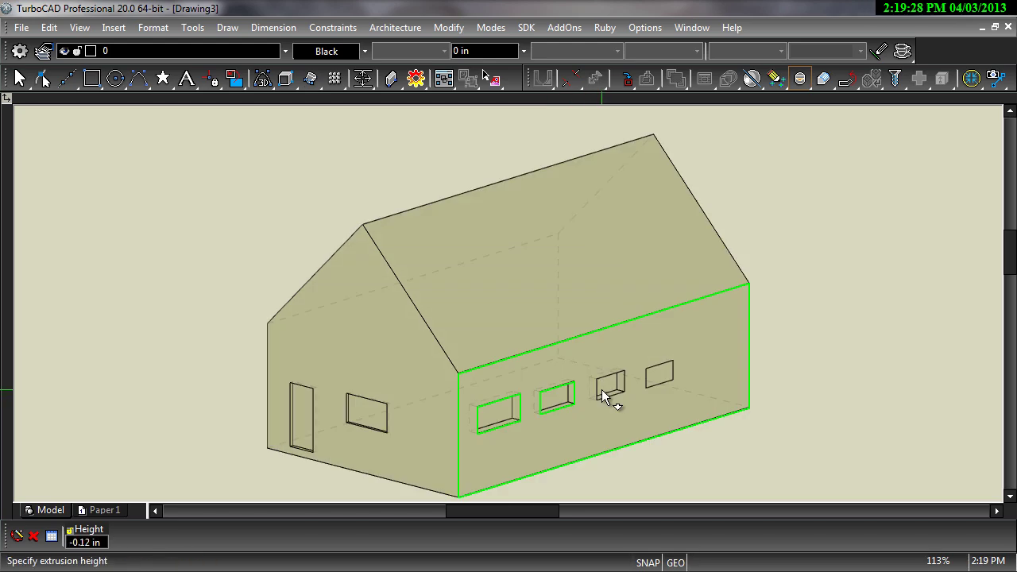
left_click(604, 395)
left_click(650, 382)
left_click(650, 381)
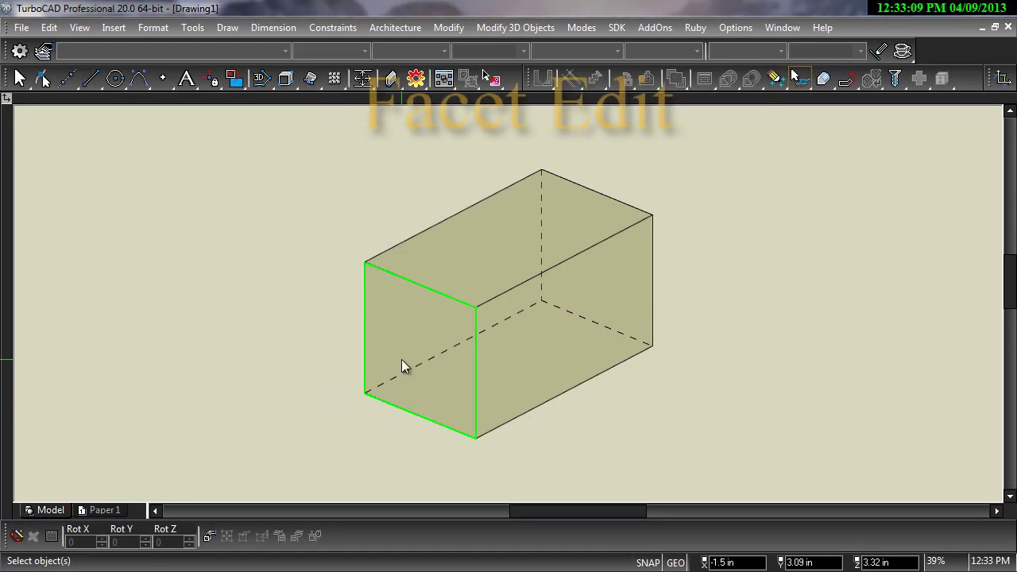
With Facet Edit, tilt the box's end face and move it toward the lower left
left_click(418, 355)
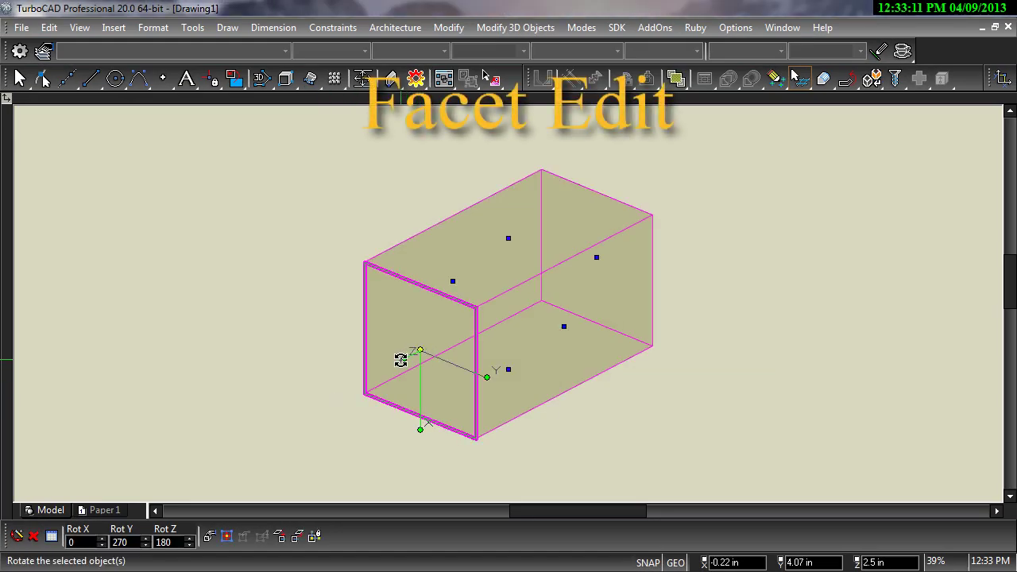
left_click(405, 357)
left_click(405, 338)
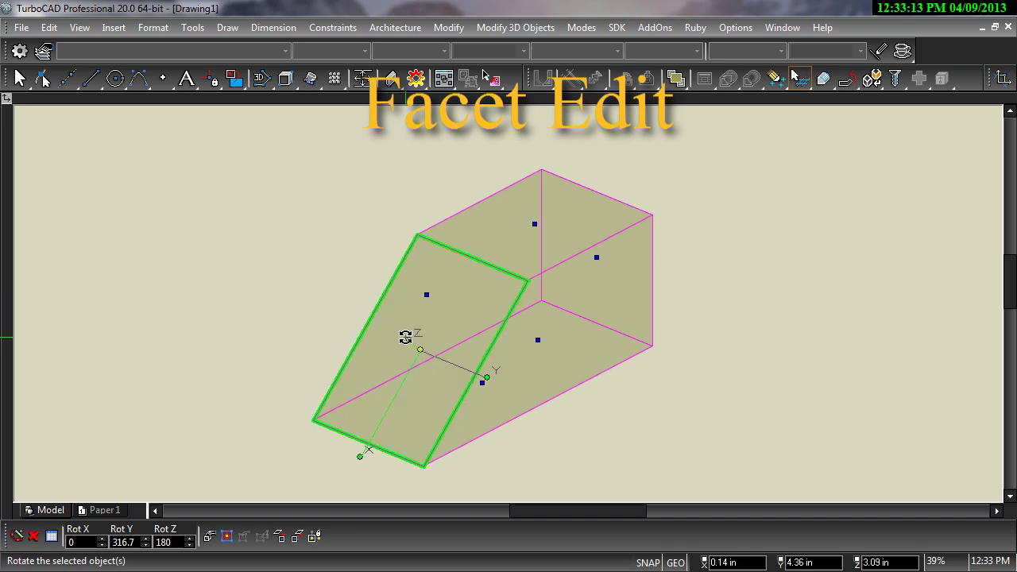
left_click(420, 350)
left_click(262, 389)
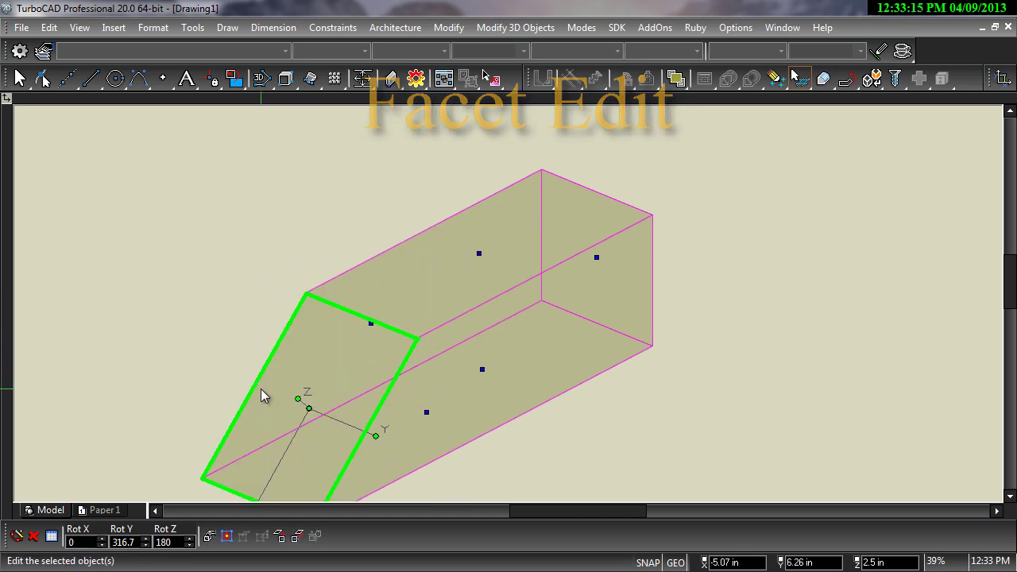
scroll(513, 373, "up", 1)
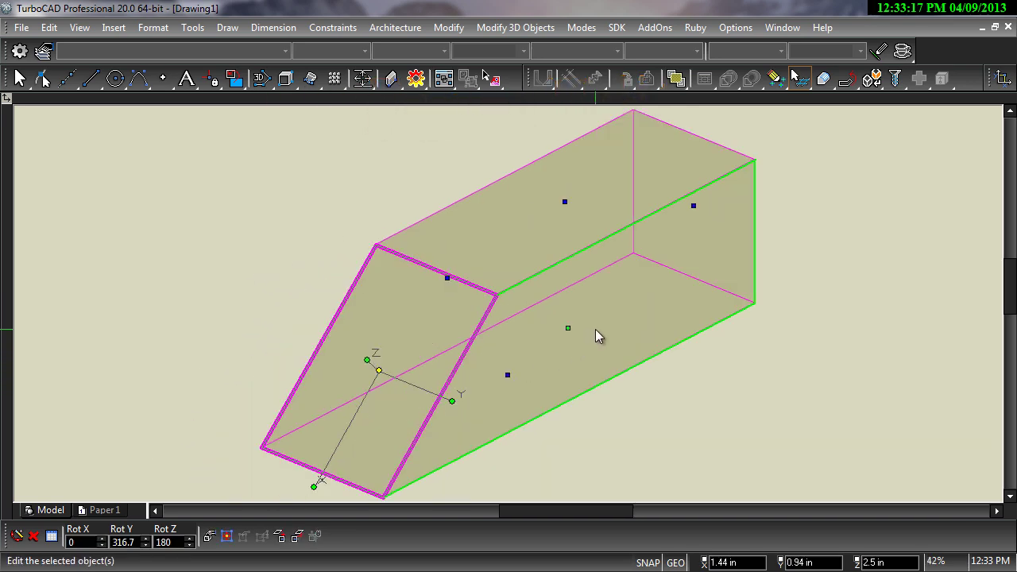
Tilt a second face of the box and shift it down and to the right
left_click(595, 337)
left_click(590, 338)
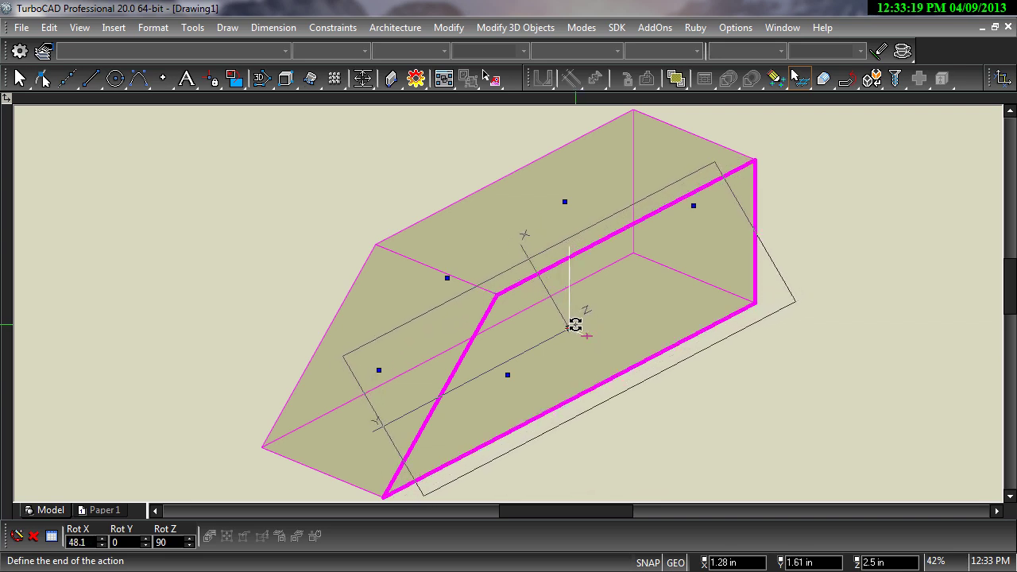
left_click(574, 325)
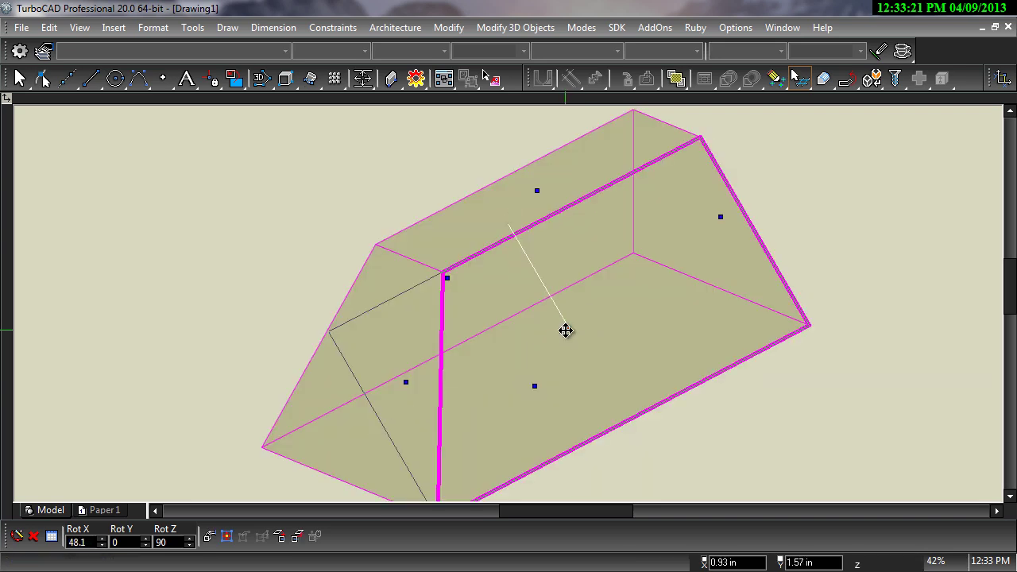
left_click_drag(564, 331, 672, 379)
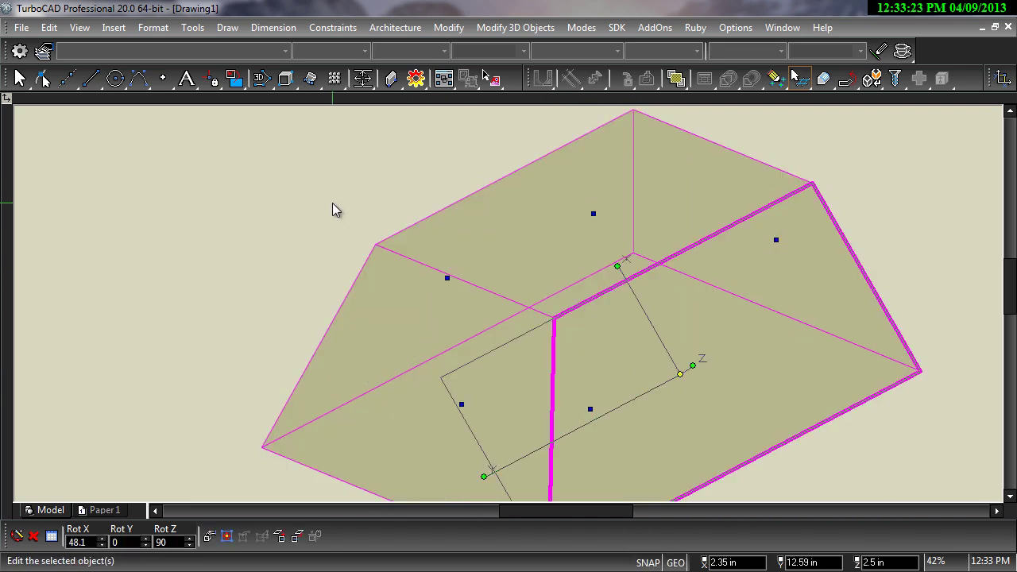
scroll(332, 209, "down", 2)
left_click(227, 194)
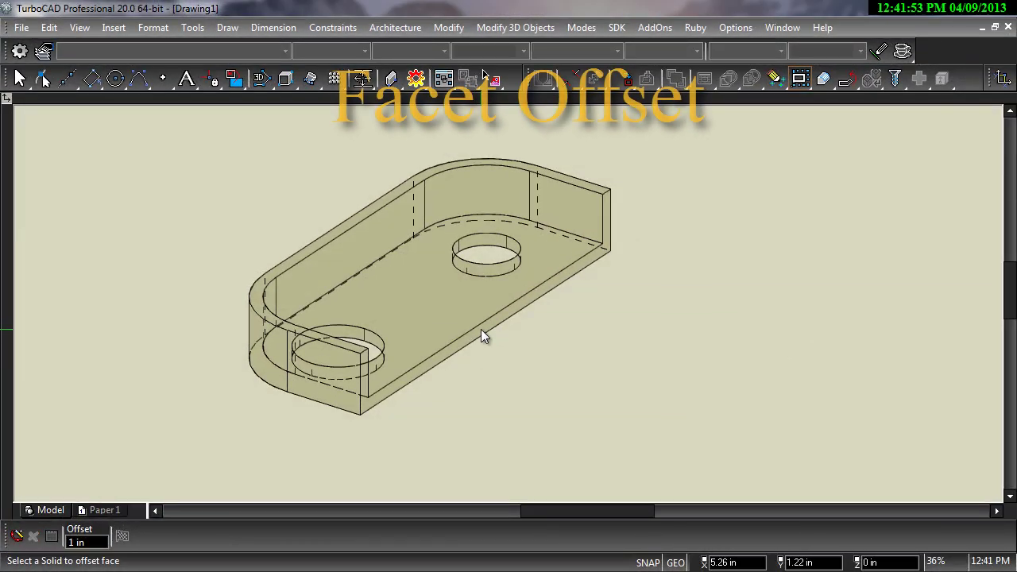
Offset the plate's front face outward by 1 in to thicken the wall
left_click(481, 332)
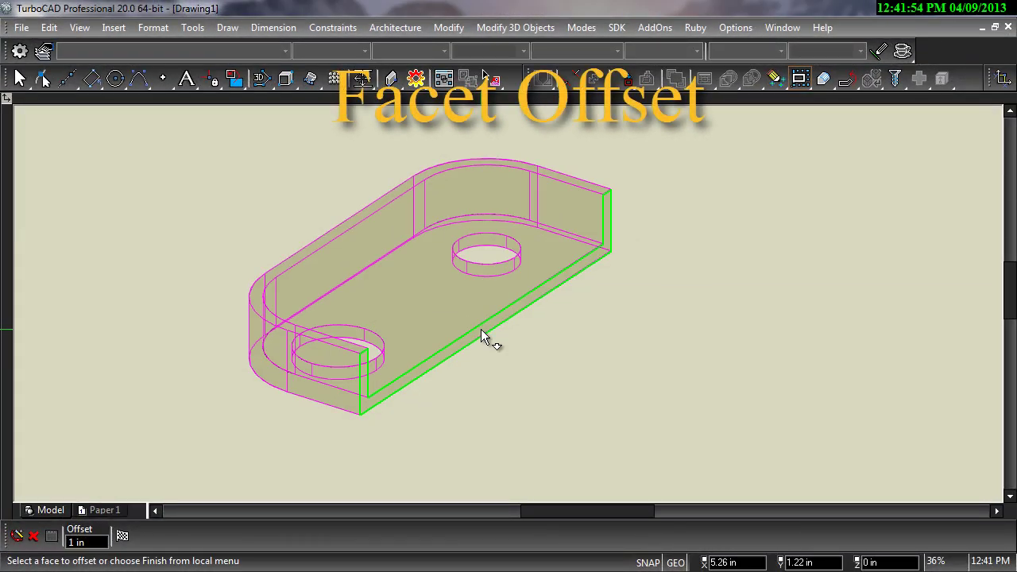
left_click(480, 329)
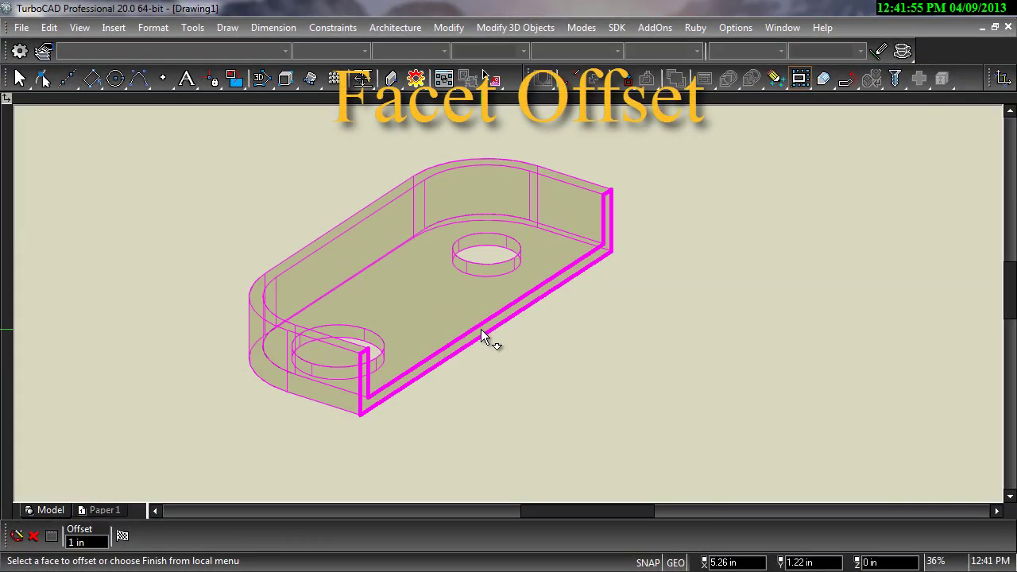
left_click(122, 536)
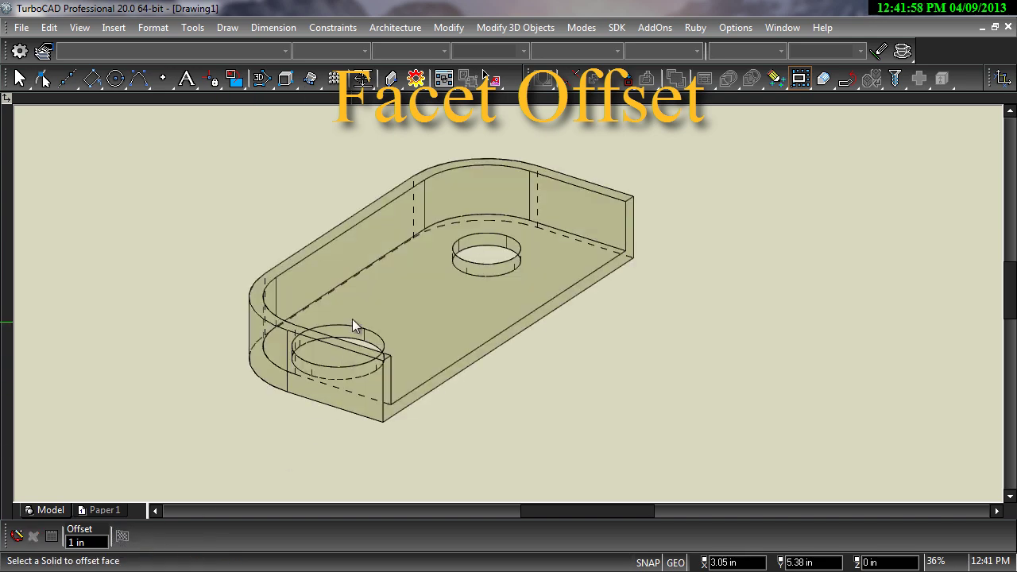
Offset the curved wall's top face by -0.5 in
left_click(330, 237)
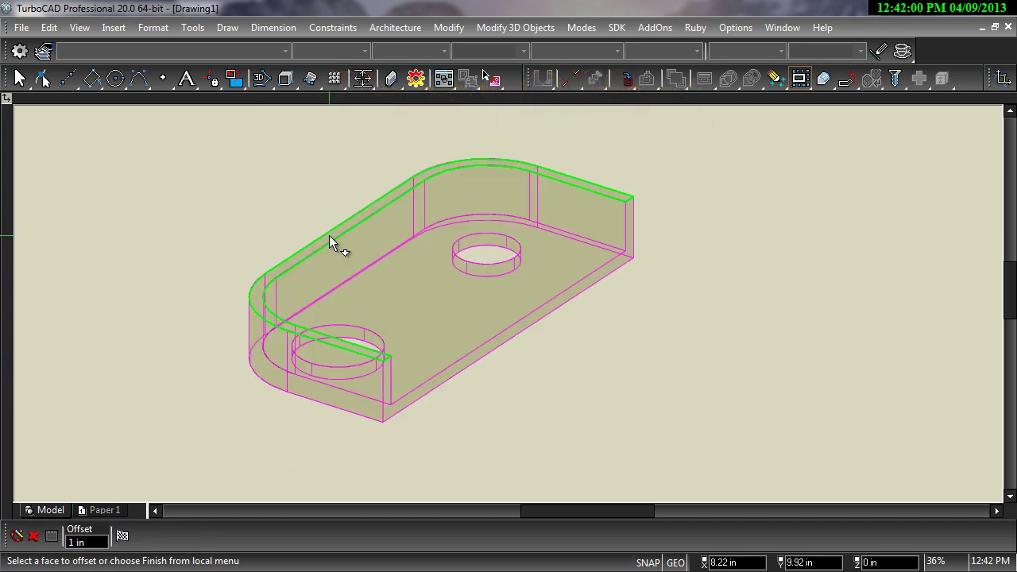
left_click(330, 236)
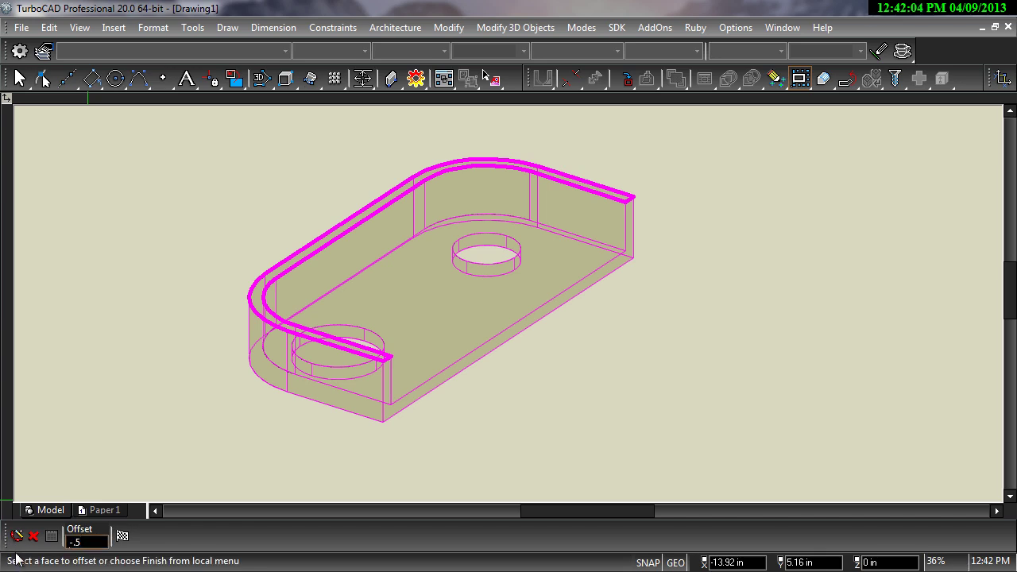
type("-.5")
left_click(121, 535)
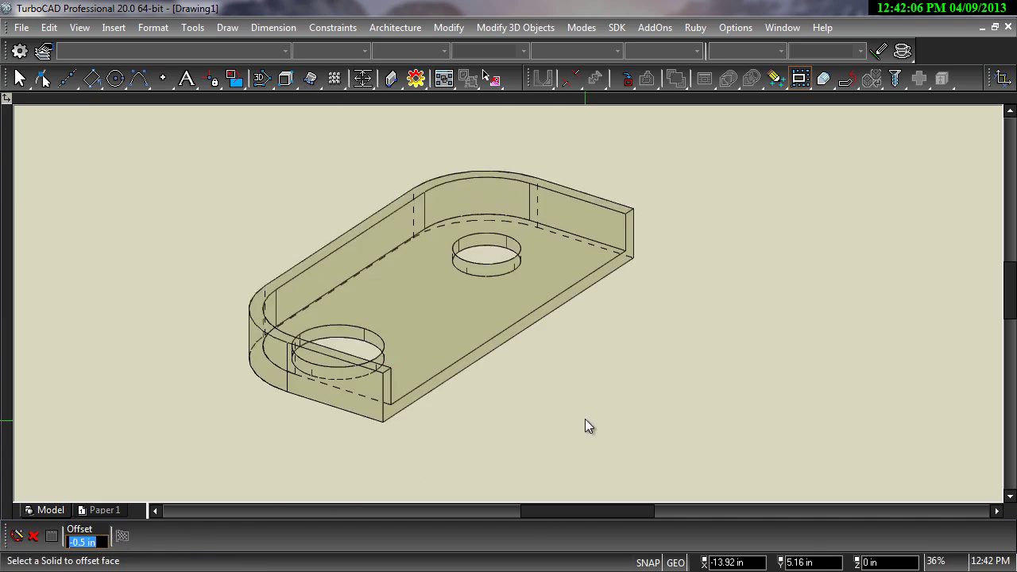
scroll(585, 427, "up", 2)
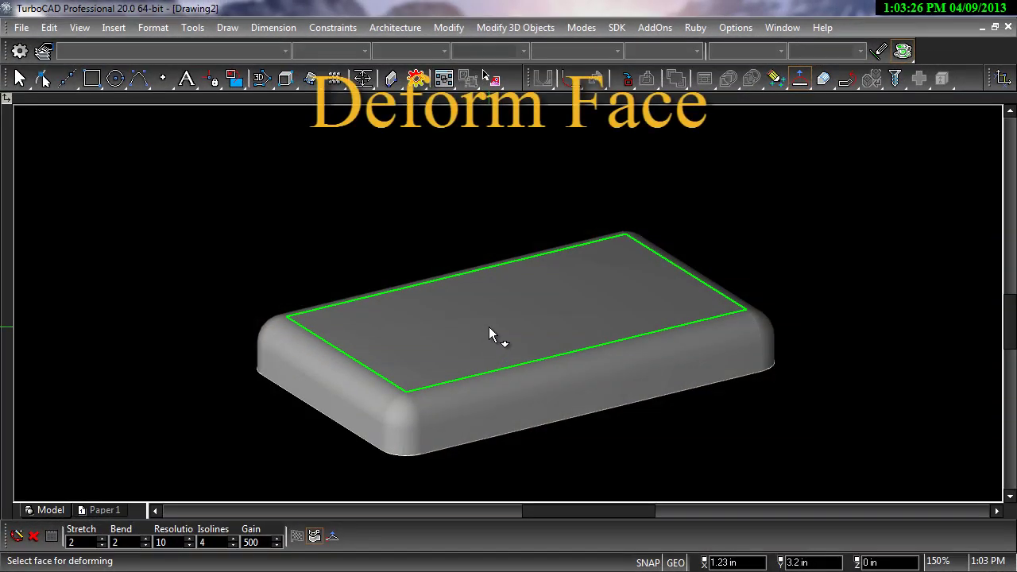
Deform the slab's top face with a Gain of -110 to form a shallow dip
left_click(488, 329)
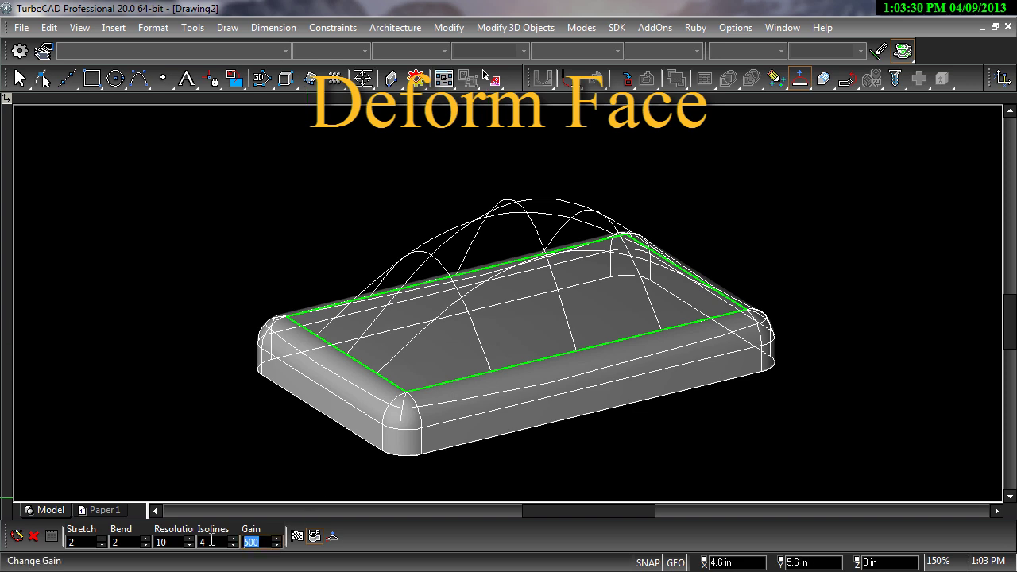
type("-110")
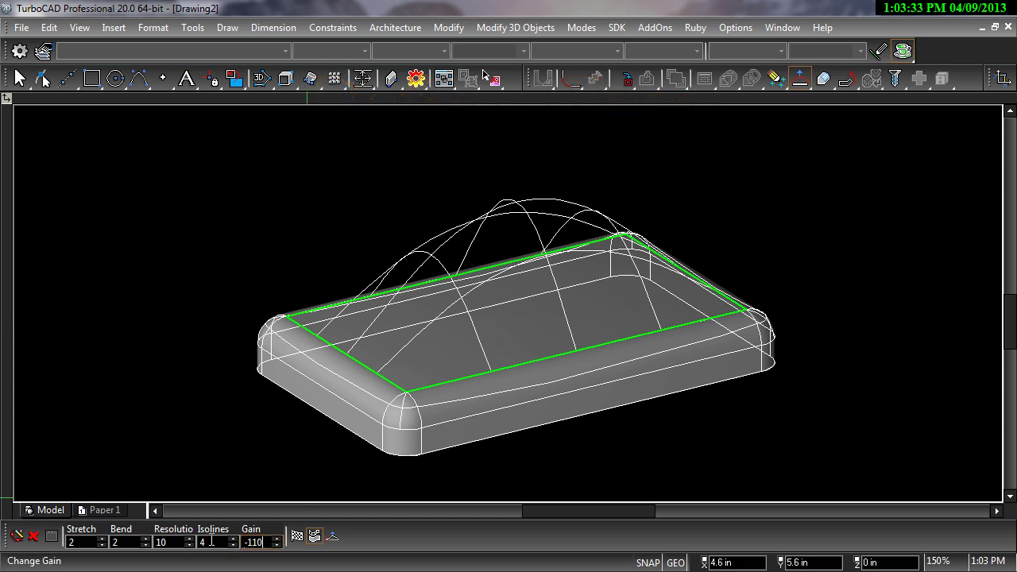
left_click(211, 541)
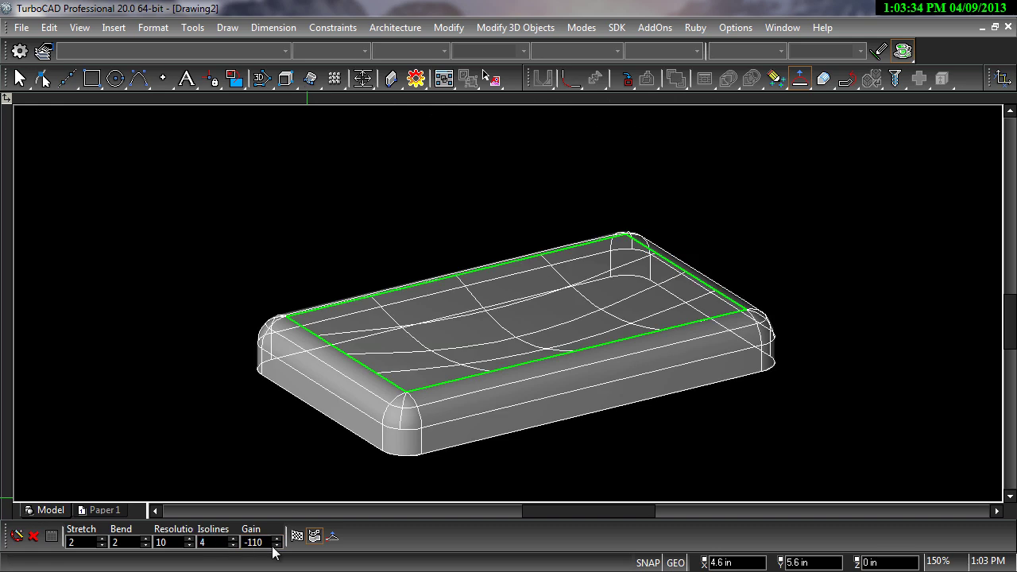